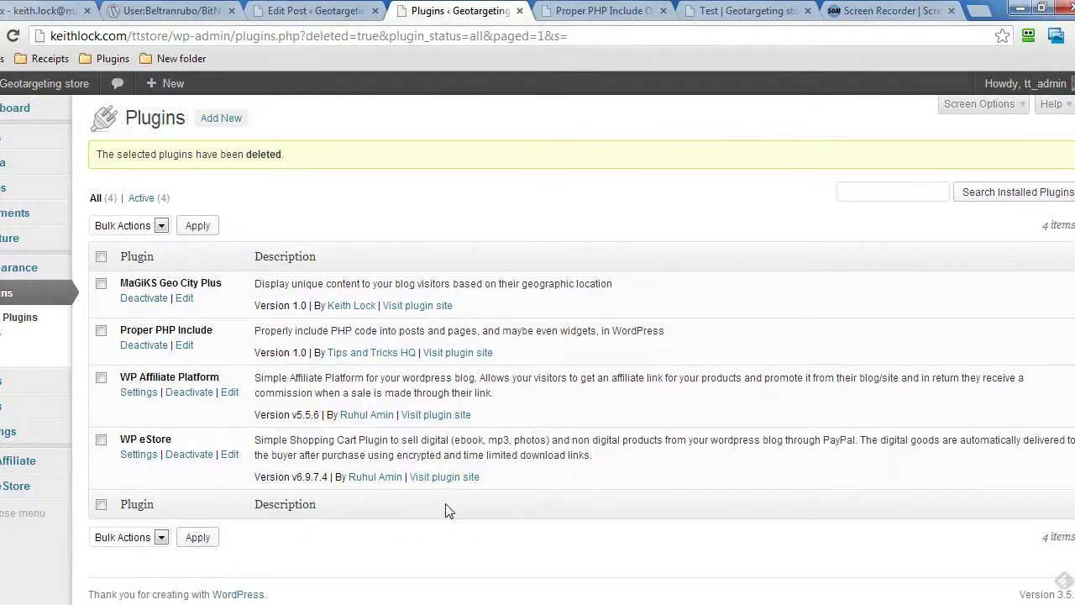
- Locate the Proper PHP Include plugin in the installed plugins list and open its options page
left_click_drag(215, 332, 113, 330)
left_click(179, 331)
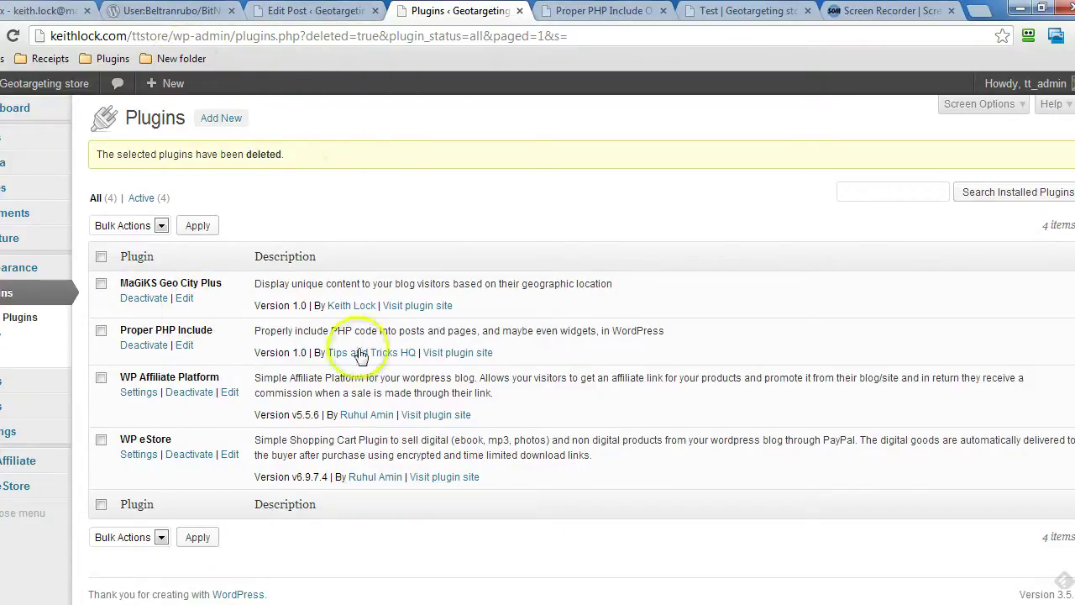
mouse_move(9, 380)
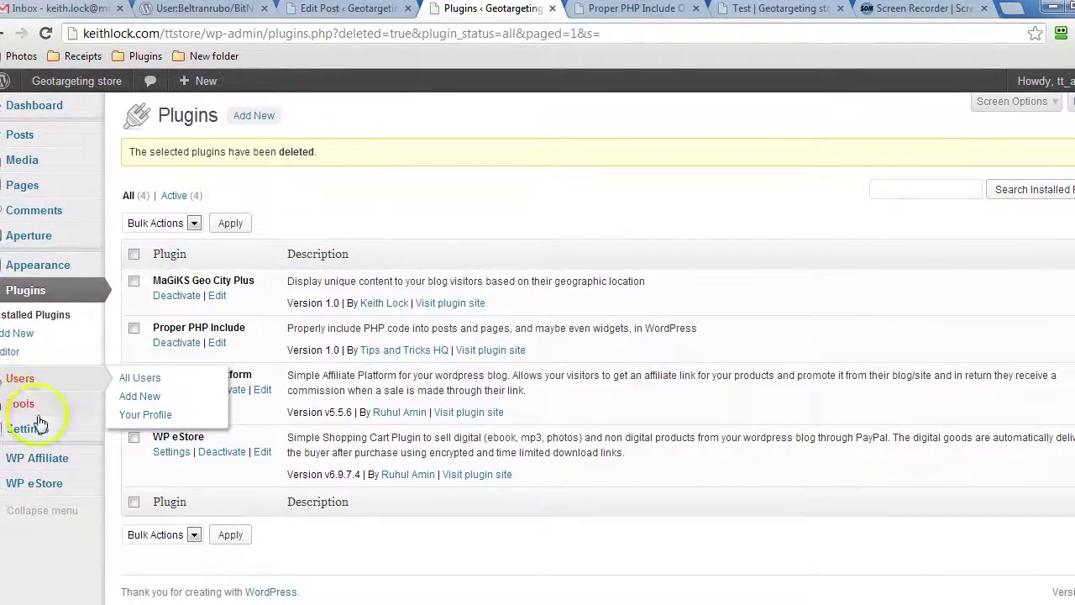
mouse_move(9, 439)
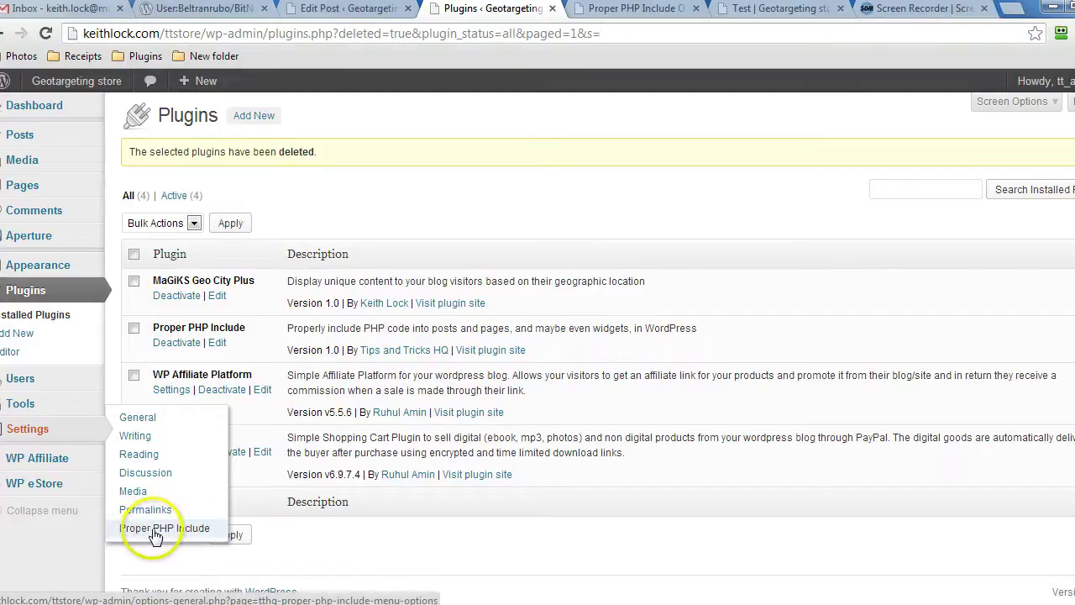
key("ctrl+Tab")
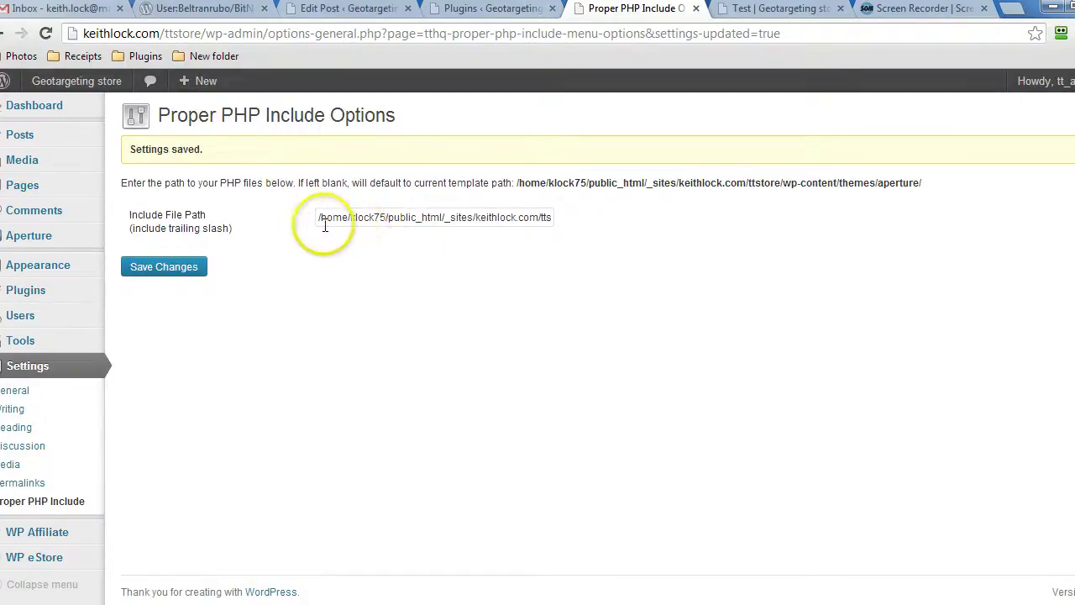
- Clear the Include File Path so the default template path applies, and save the plugin options
left_click_drag(317, 218, 706, 209)
right_click(528, 215)
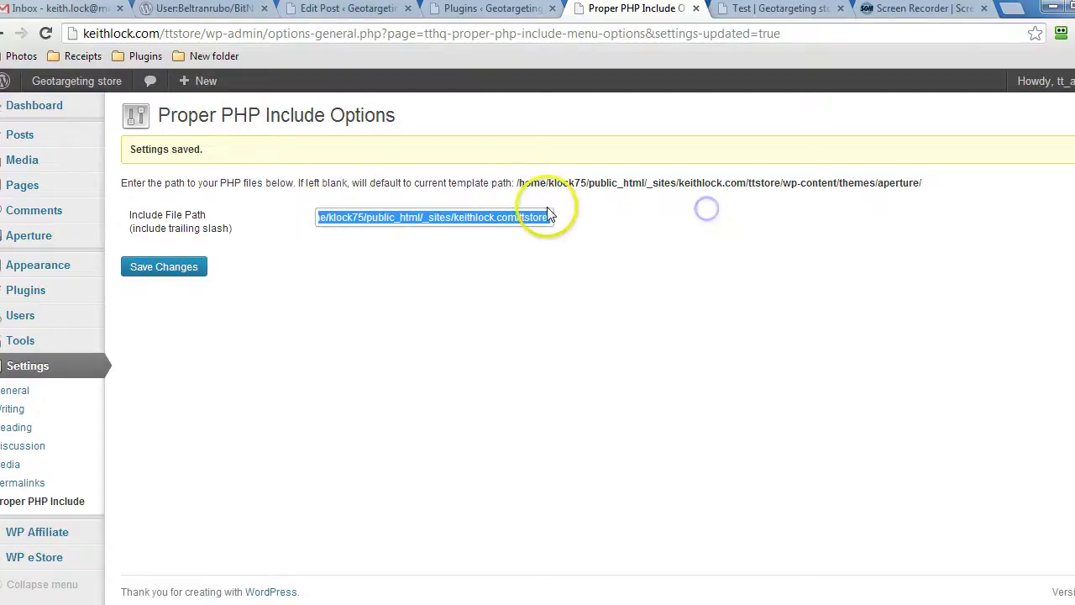
left_click(561, 294)
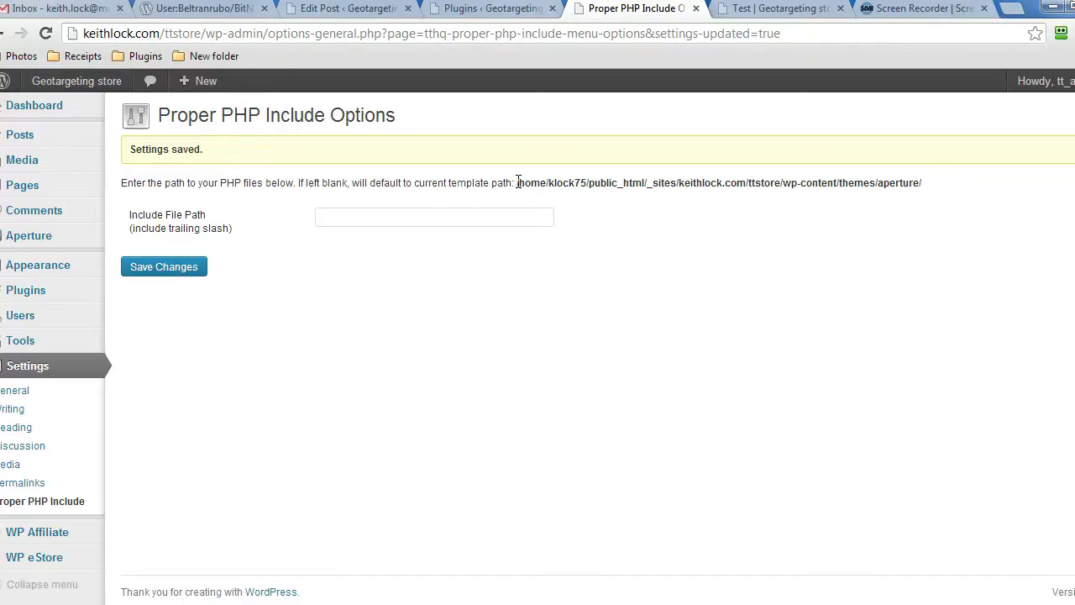
left_click_drag(516, 182, 923, 183)
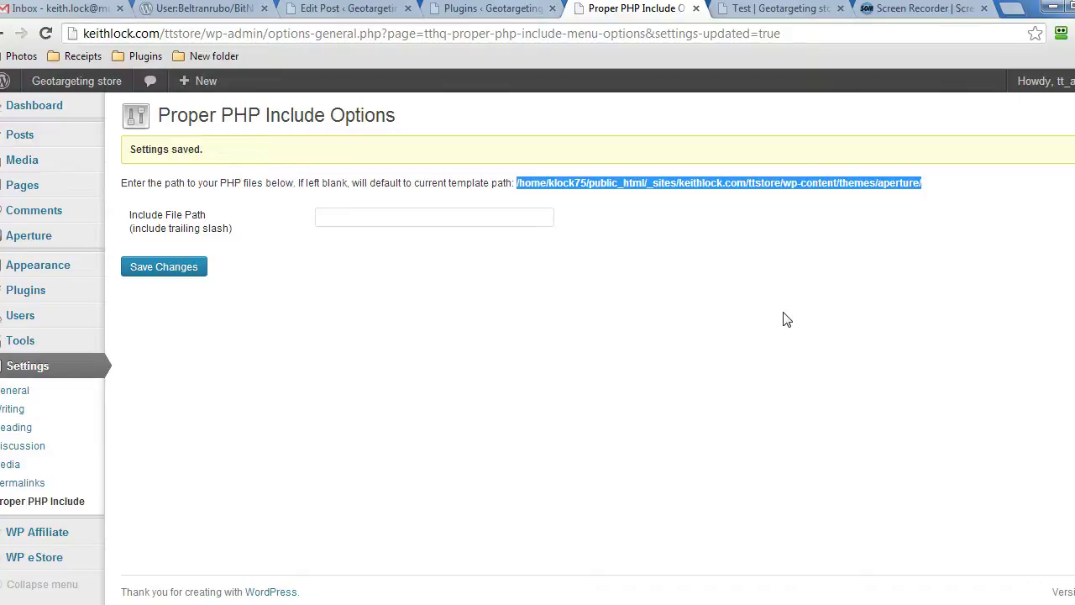
left_click(162, 277)
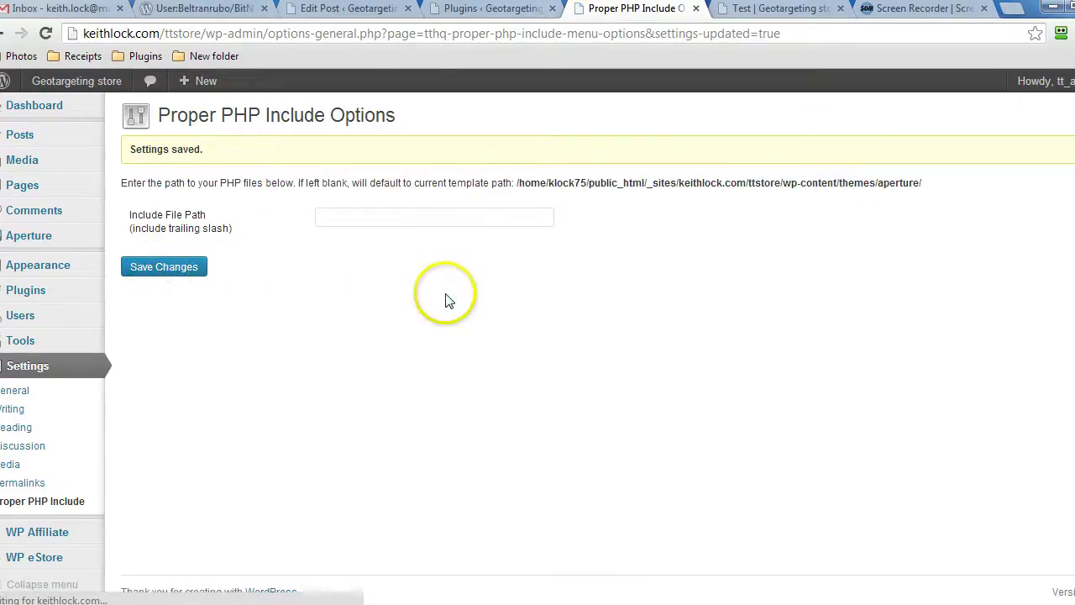
- Remove the tthq_path attribute from the Test post's shortcode, leaving [tthq_include_file tthq_file="test.php"], and save the draft
left_click(351, 18)
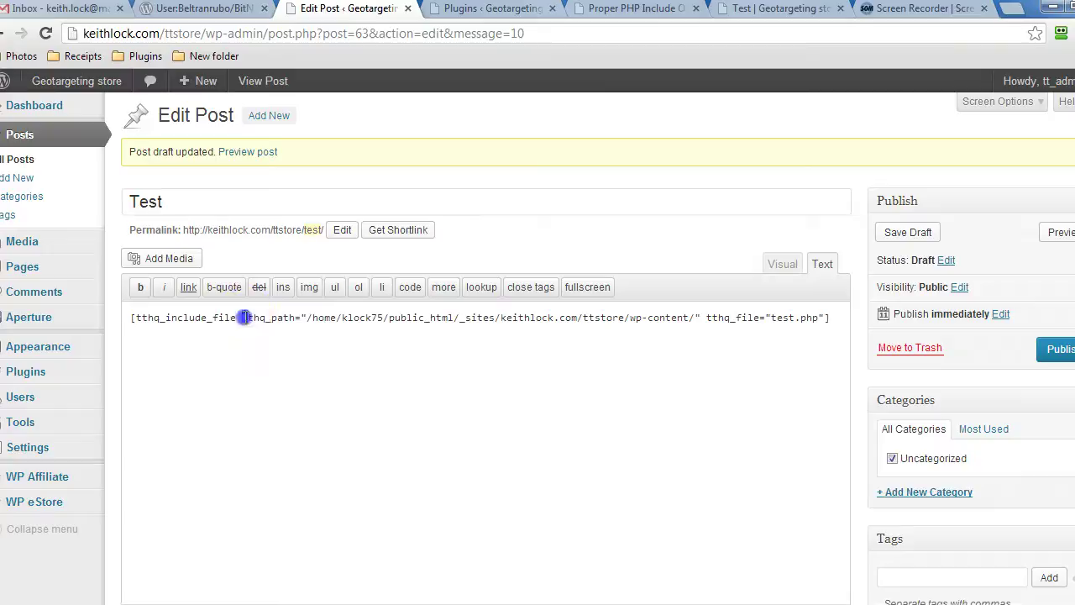
left_click_drag(242, 318, 703, 336)
key("Delete")
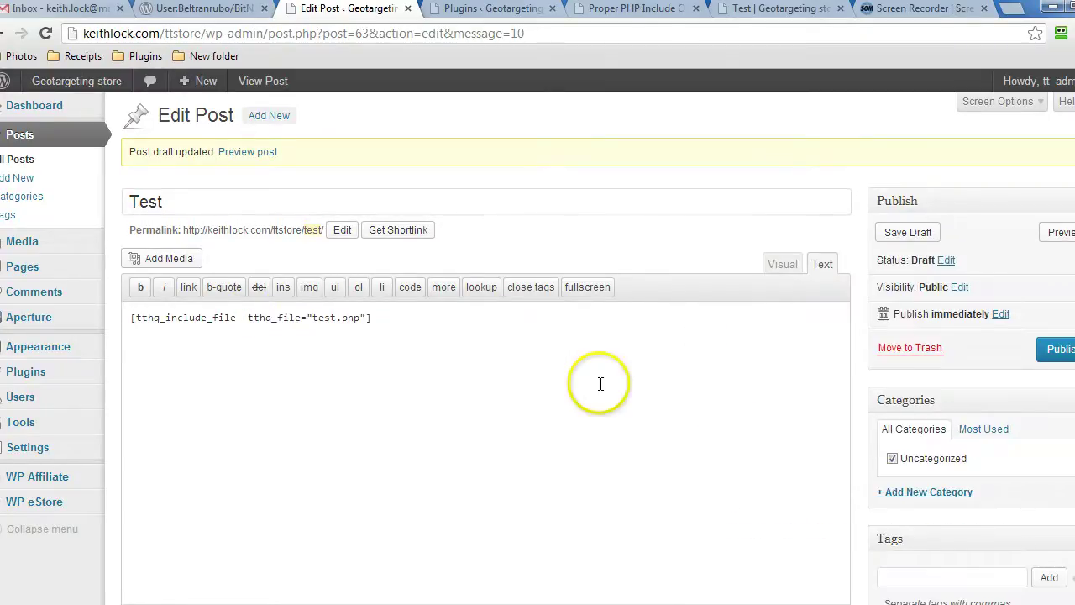
key("BackSpace")
left_click(903, 233)
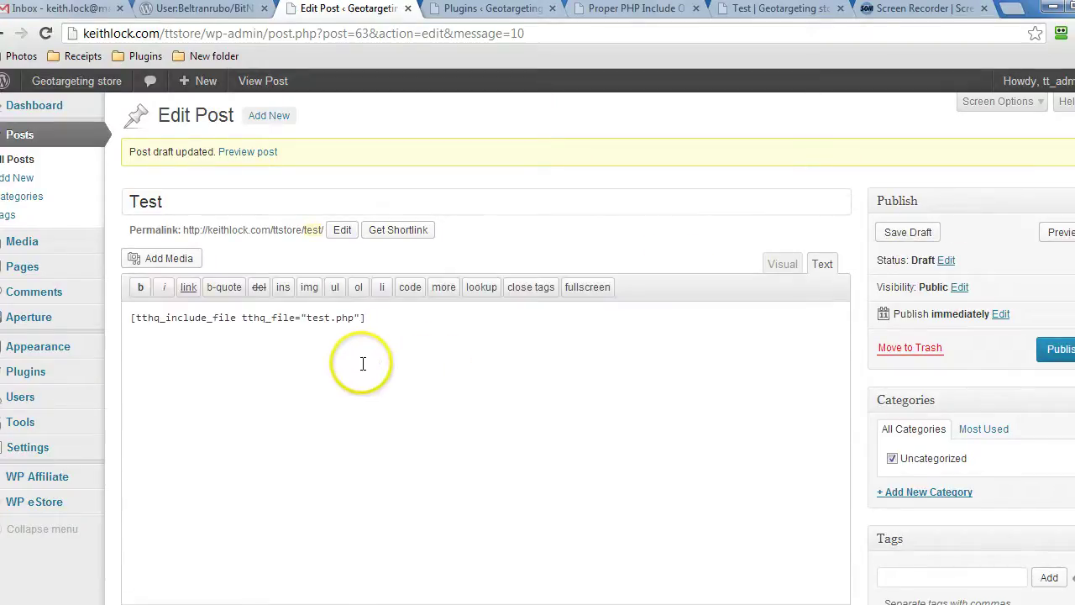
- Examine the shortcode's tag and test.php file name against the blank include path and default template path in the plugin options
left_click_drag(132, 317, 382, 313)
left_click(386, 336)
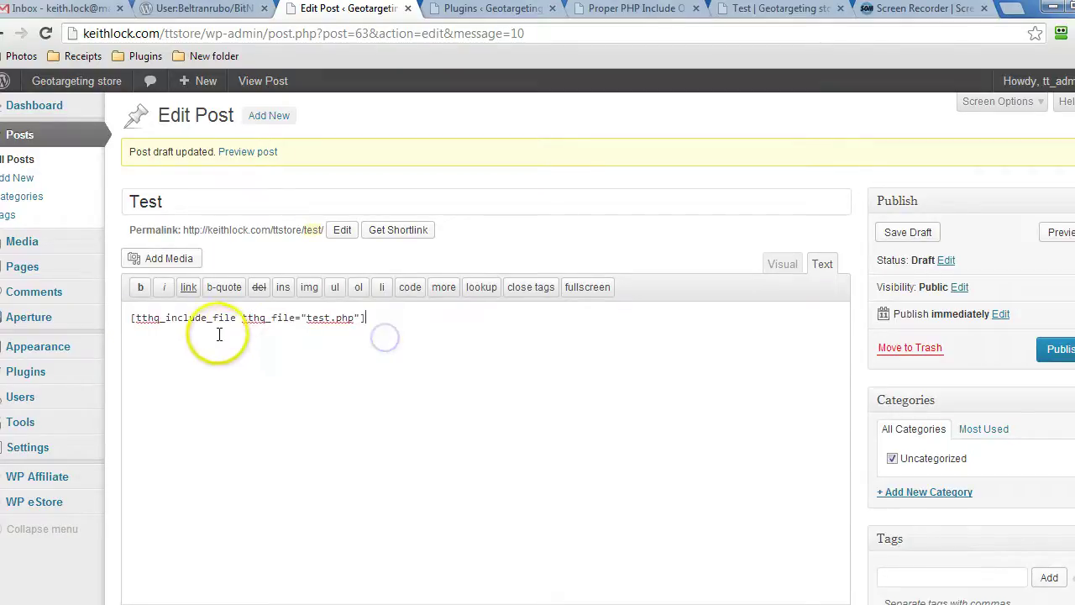
left_click_drag(136, 319, 233, 318)
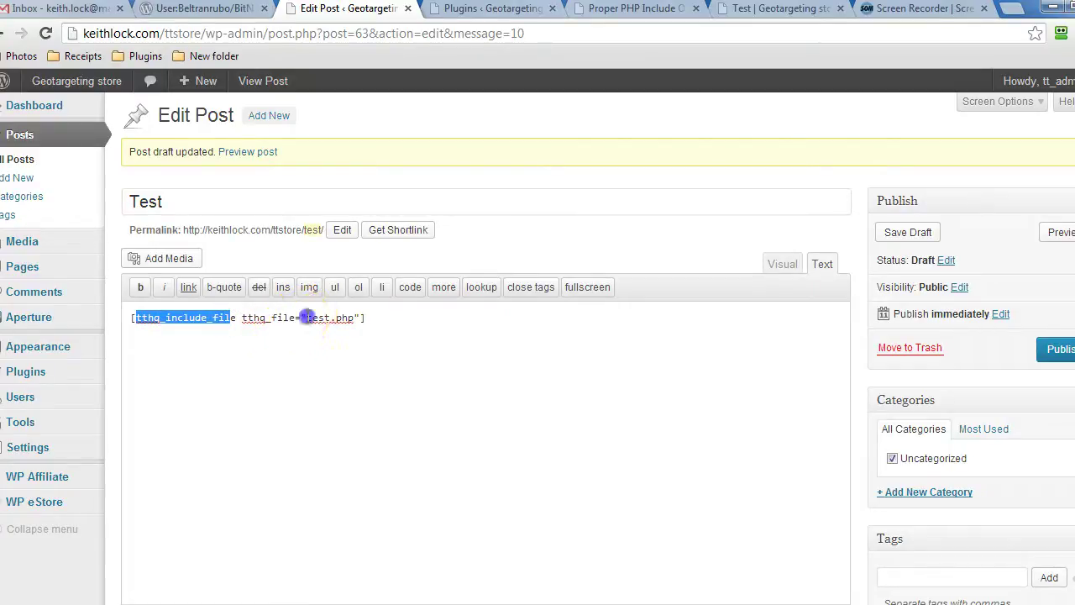
left_click_drag(305, 317, 352, 317)
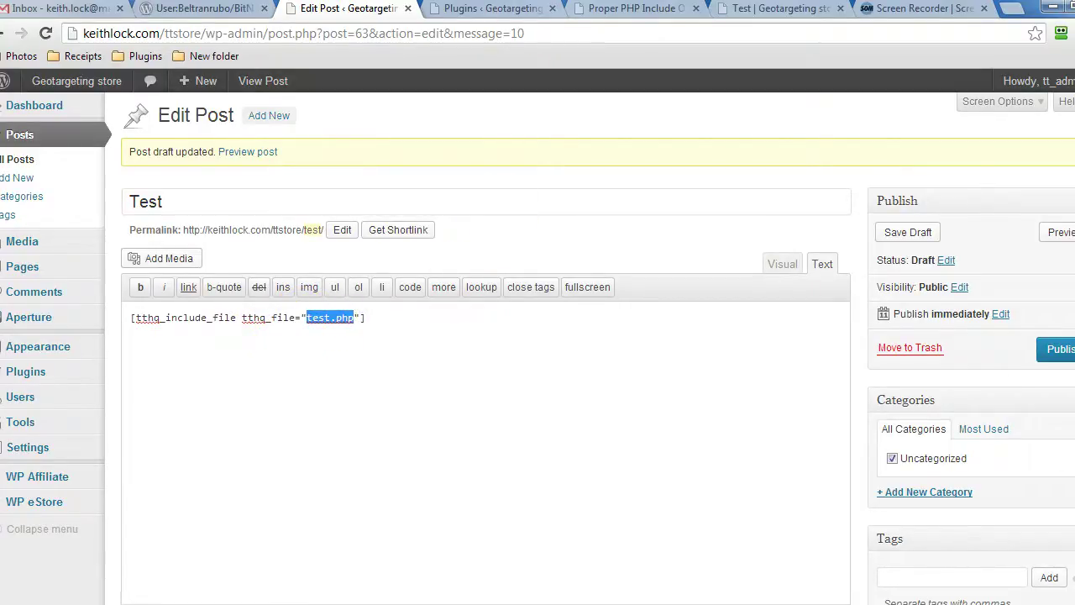
left_click(622, 8)
left_click(331, 217)
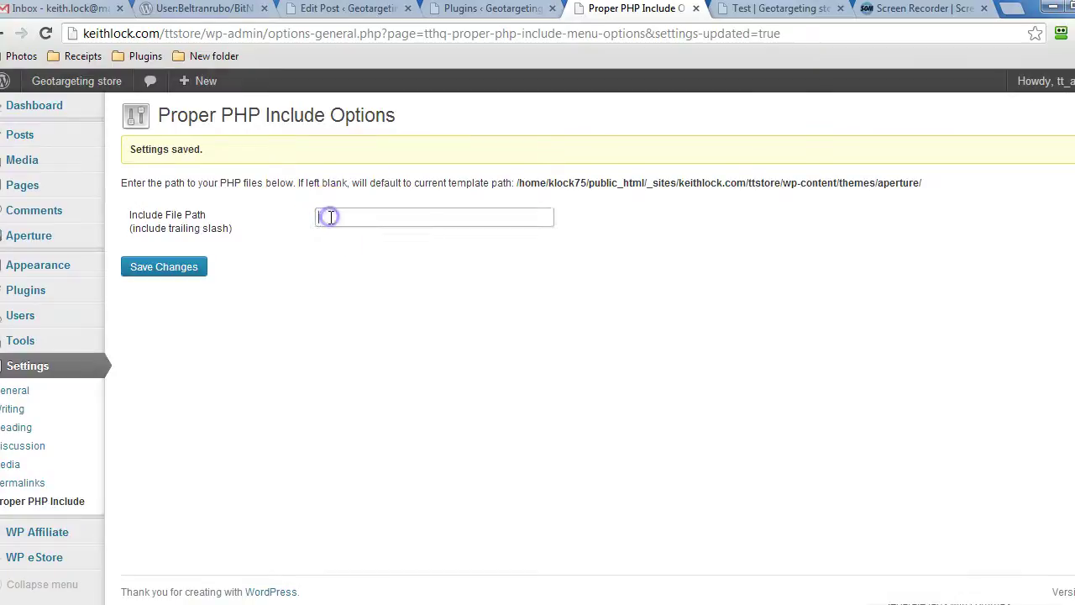
left_click(340, 8)
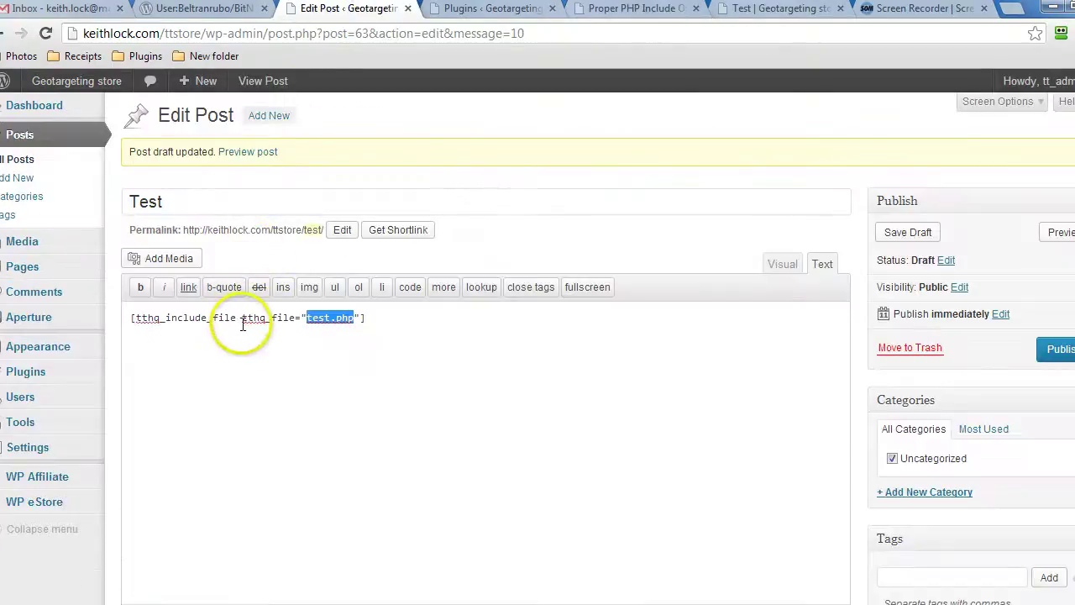
left_click(241, 319)
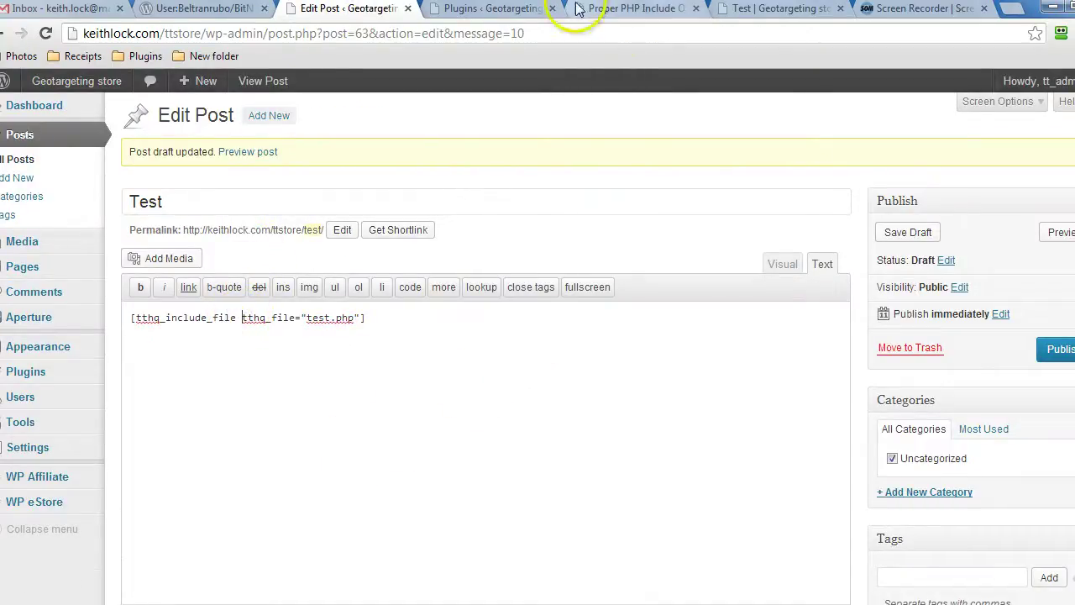
left_click(625, 8)
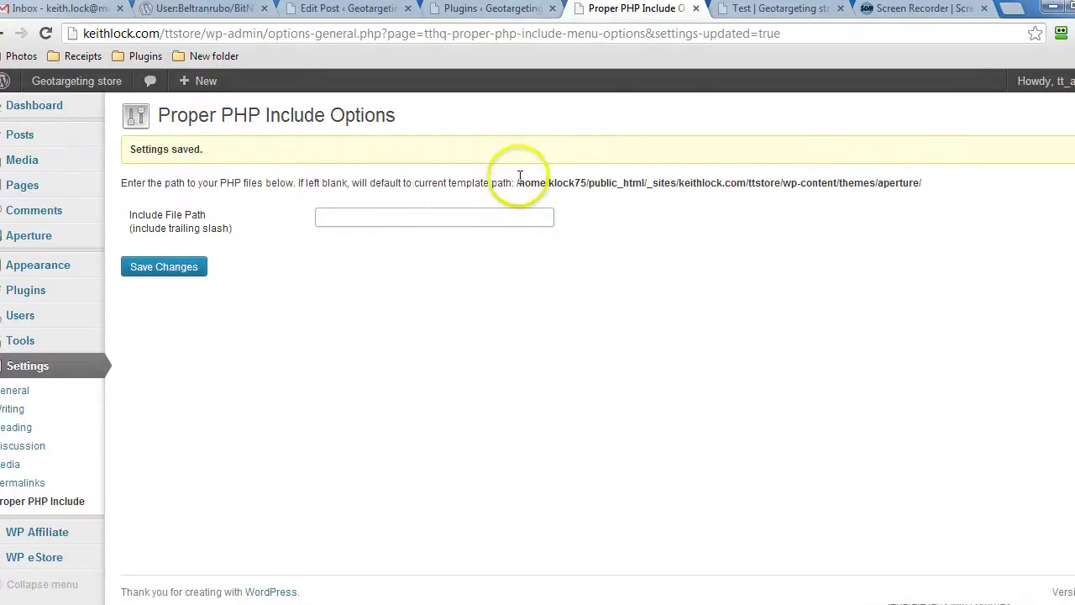
left_click_drag(515, 183, 922, 183)
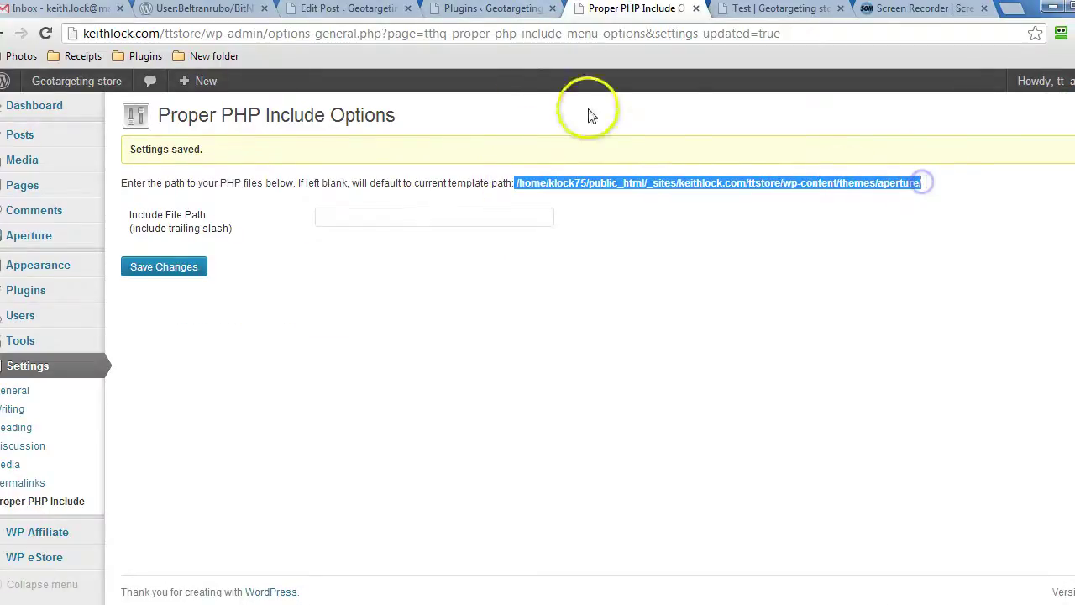
left_click(370, 8)
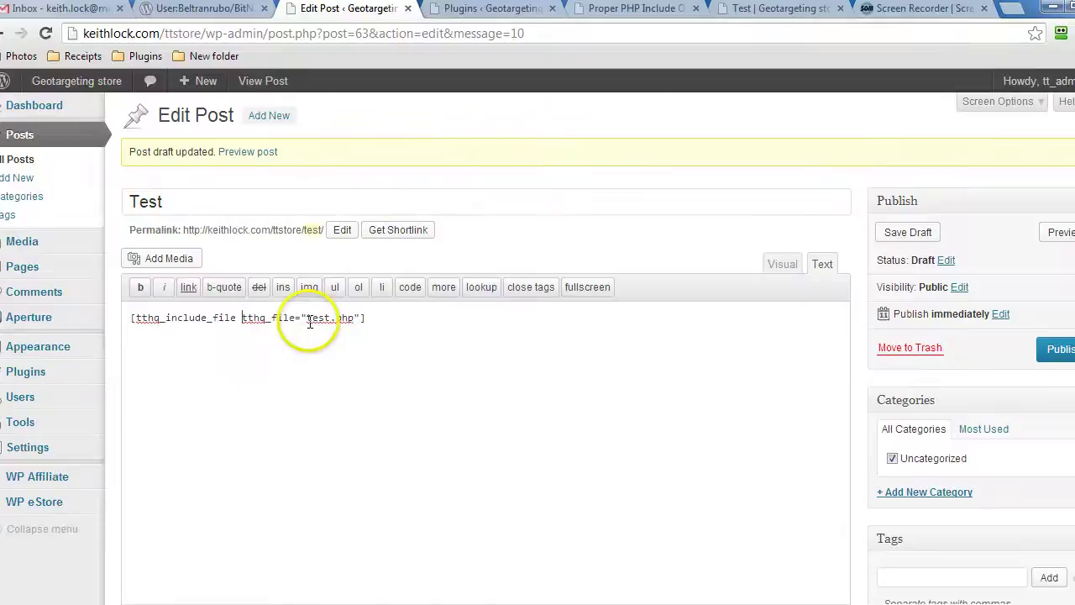
left_click_drag(307, 319, 361, 318)
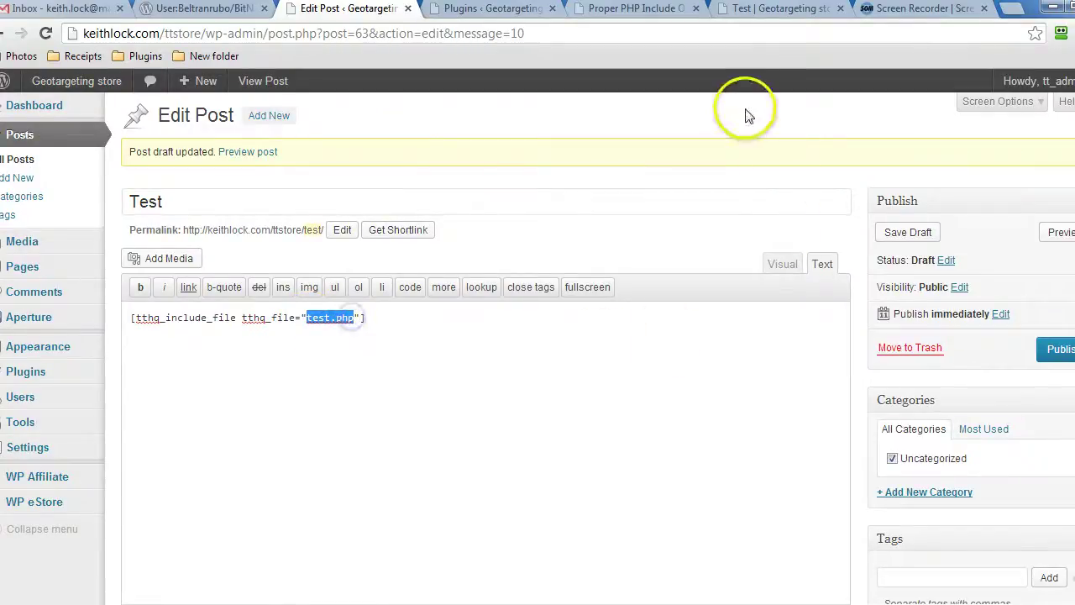
- Reload the Test post preview and check which folder's test.php output is included with the default path
left_click(743, 9)
left_click(346, 280)
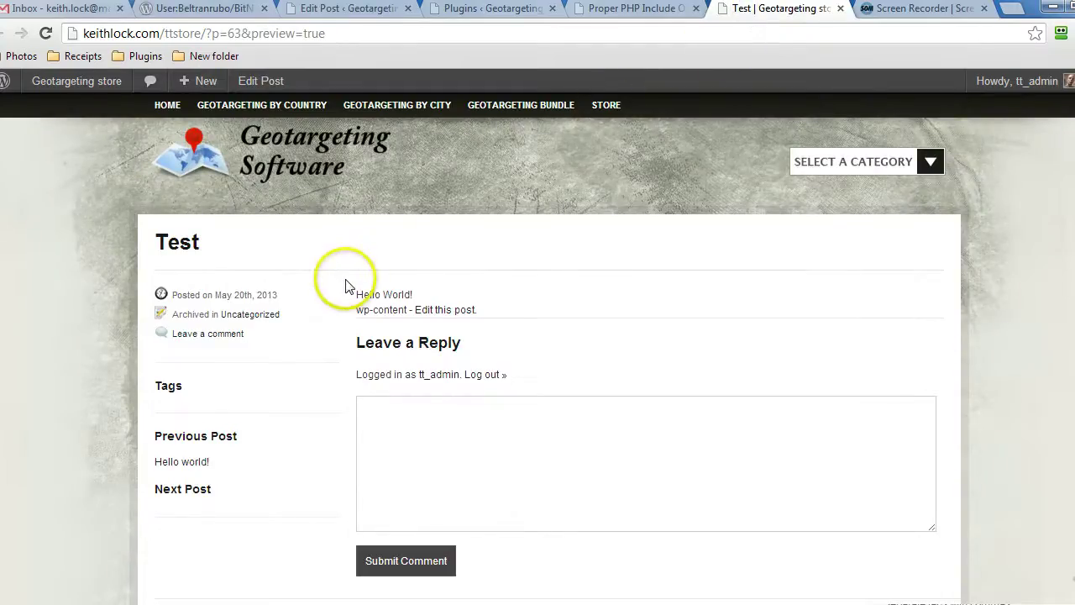
left_click(47, 34)
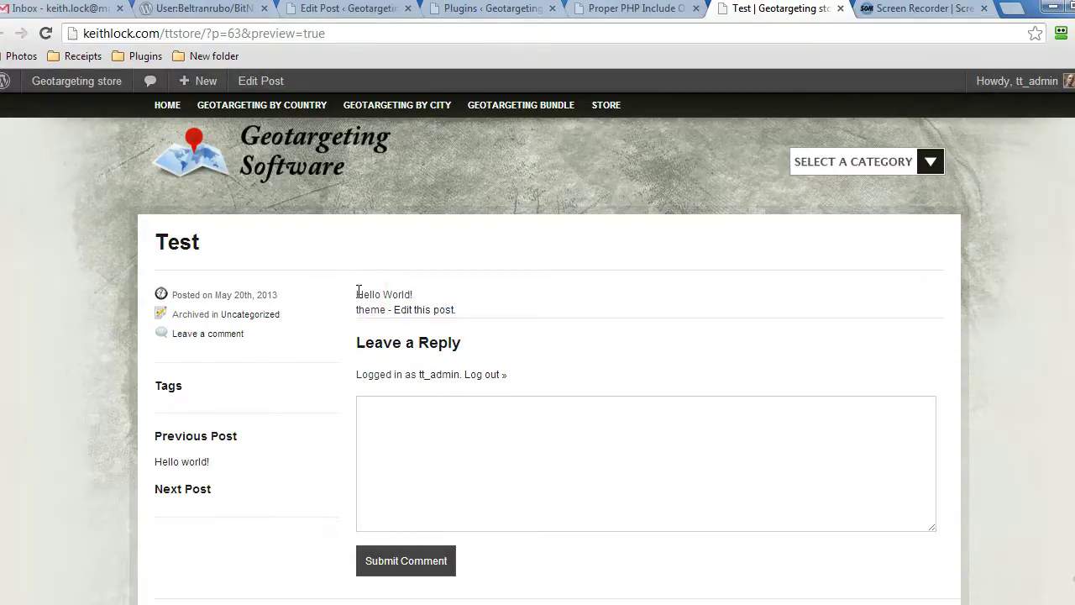
mouse_move(359, 291)
left_mouse_down()
mouse_move(423, 295)
mouse_move(358, 305)
left_mouse_up()
left_click(357, 311)
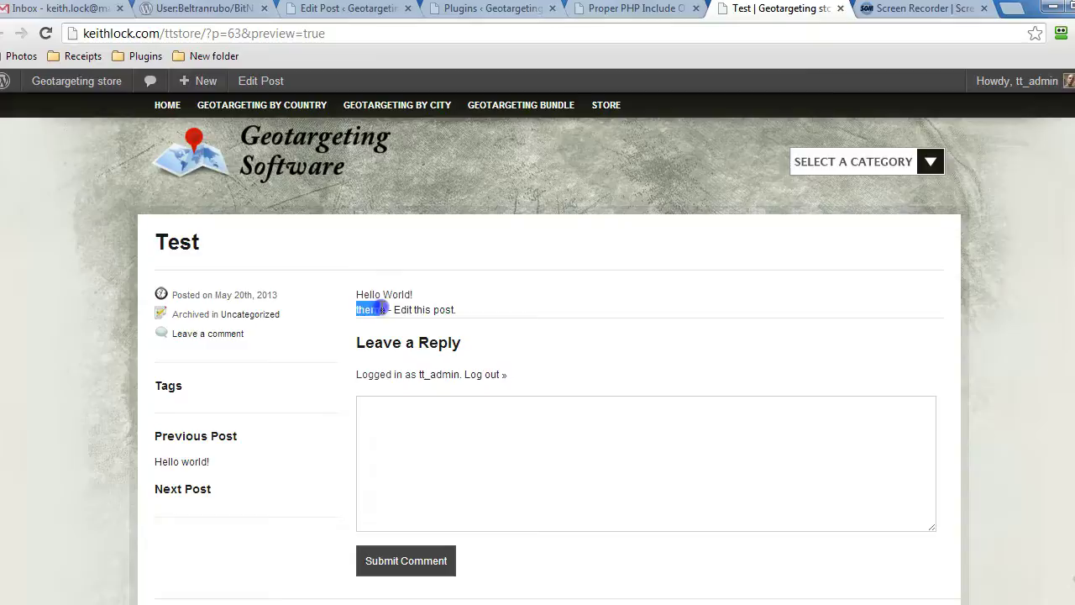
- Set the plugin's Include File Path to the previously used site root path ending in keithlock.com/ttstore/ and save the options
left_click(609, 11)
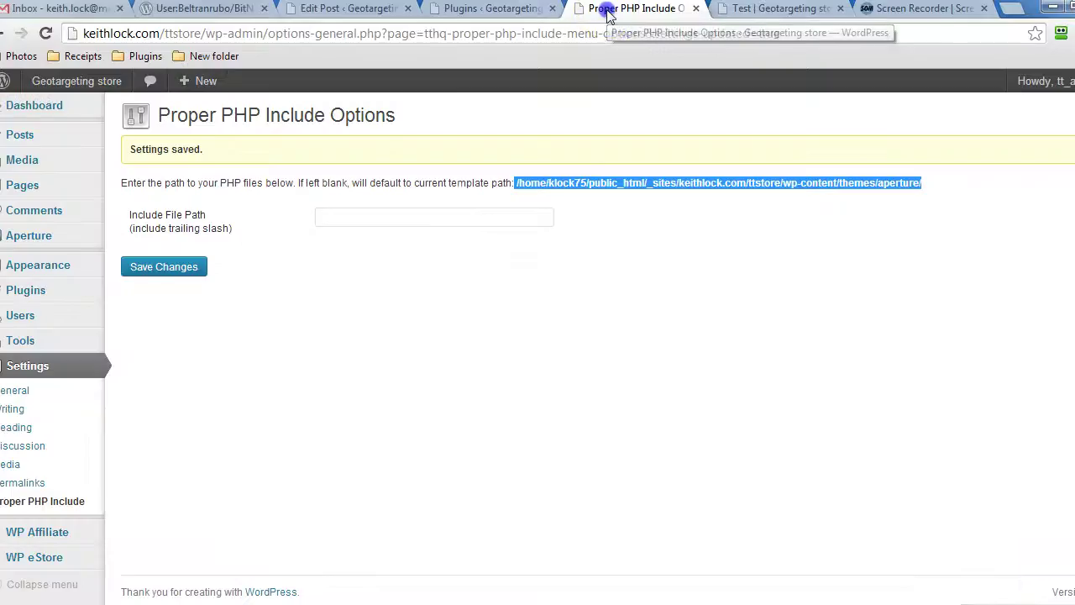
left_click(391, 220)
left_click(395, 9)
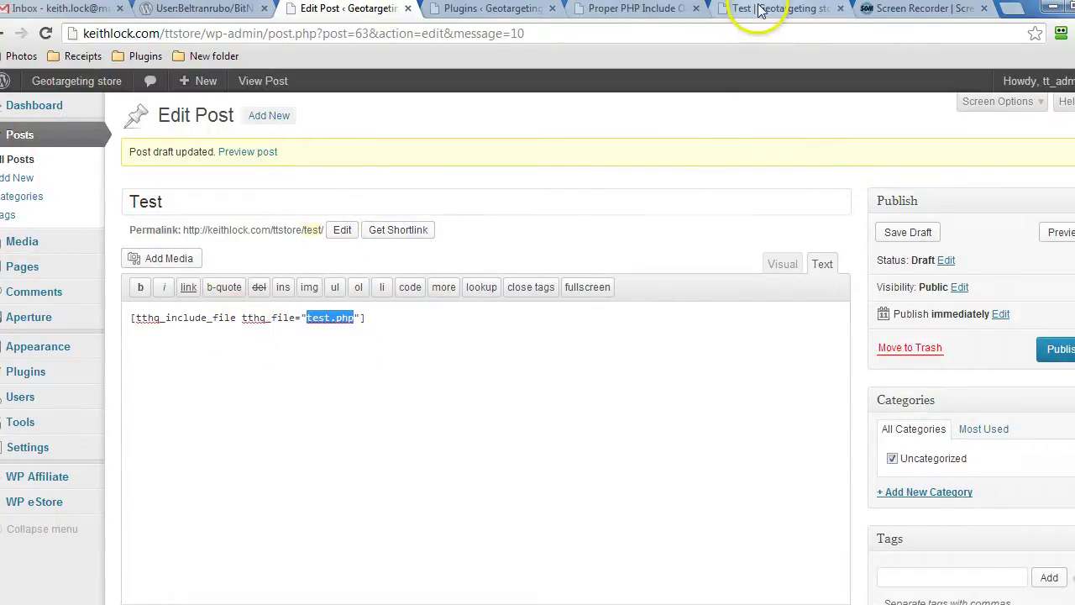
left_click(637, 10)
left_click_drag(514, 183, 924, 182)
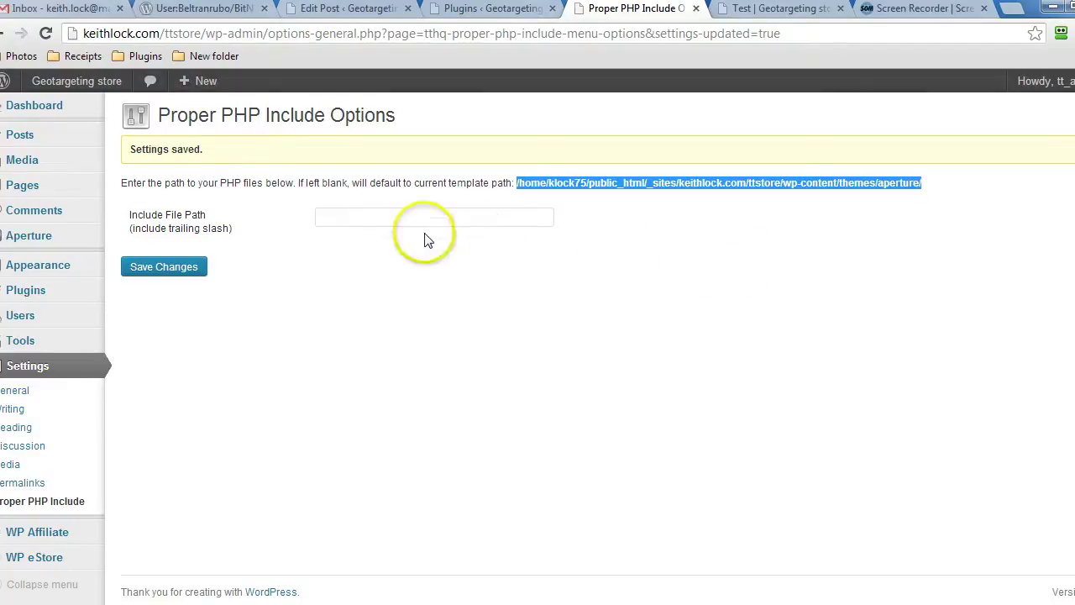
left_click(376, 218)
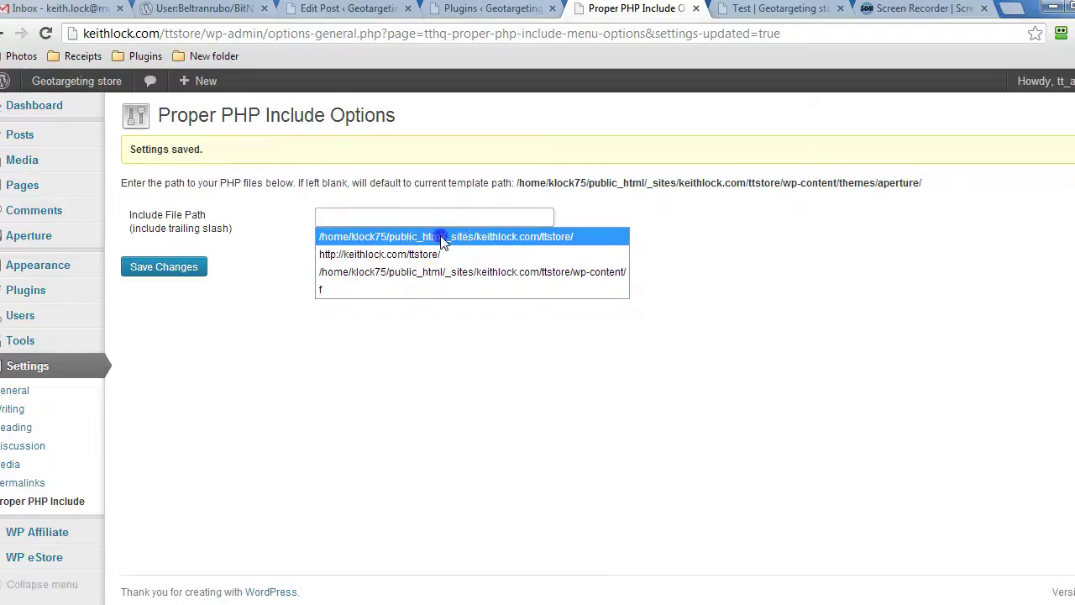
left_click(440, 237)
left_click_drag(335, 213, 568, 221)
left_click(556, 227)
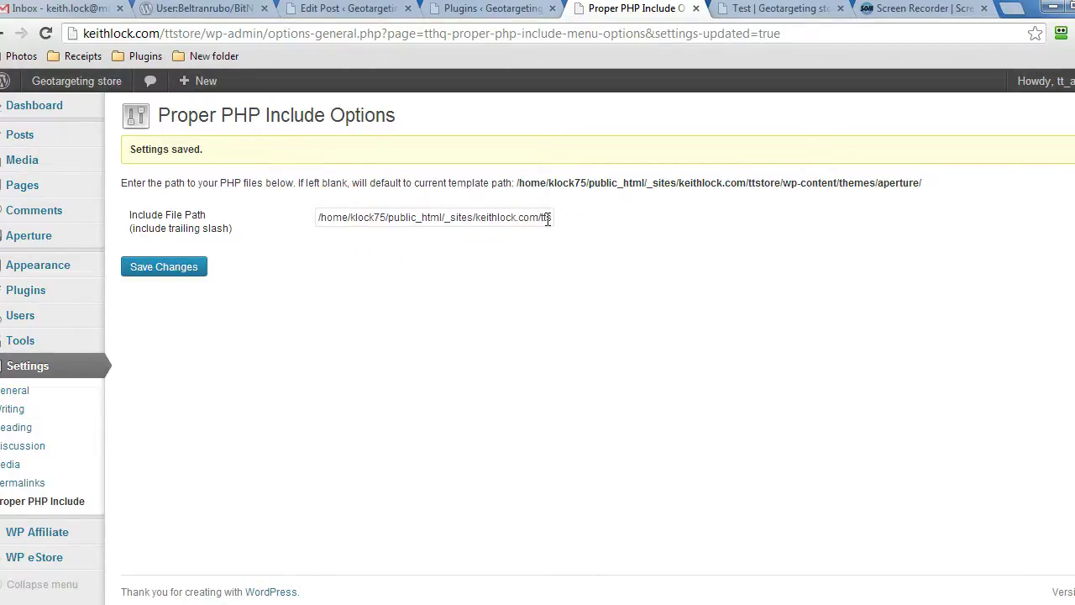
left_click(164, 269)
left_click_drag(482, 217, 639, 227)
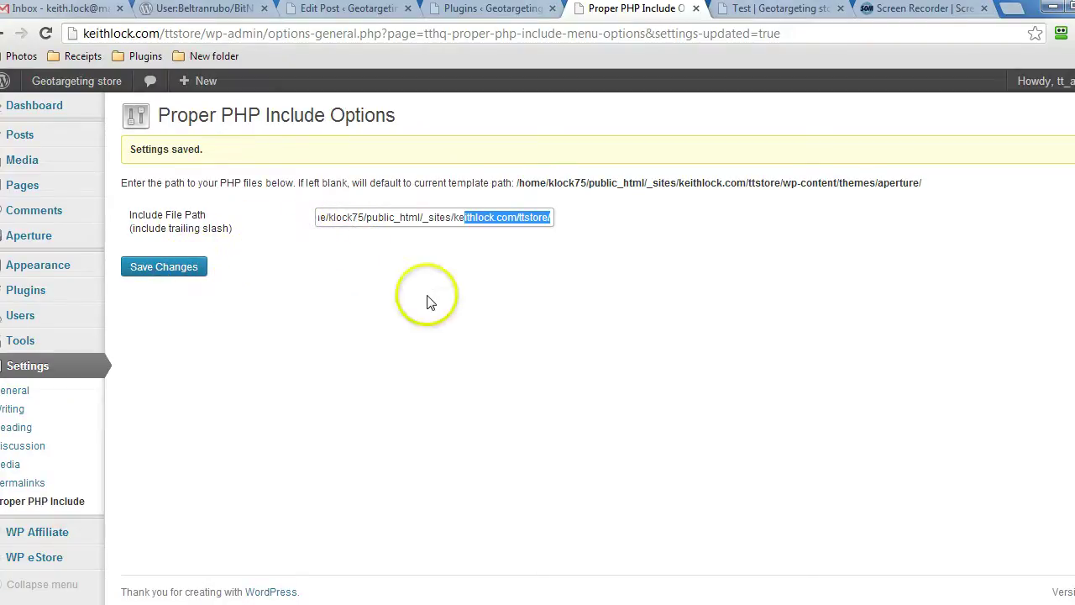
- Recheck the shortcode and the include path, and reload the Test post preview to see which test.php is included
left_click(781, 8)
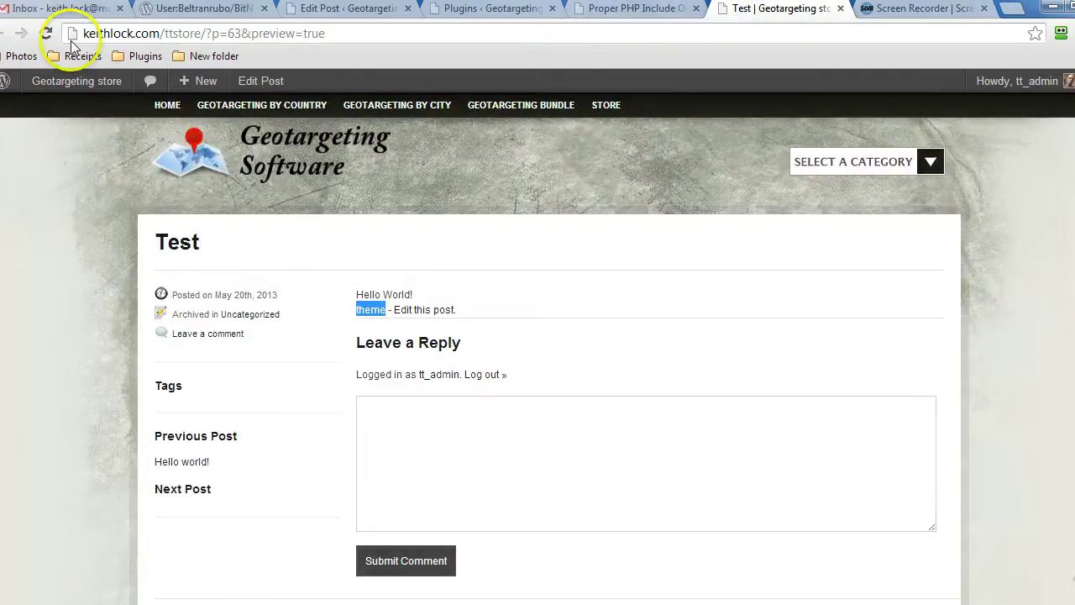
left_click(354, 10)
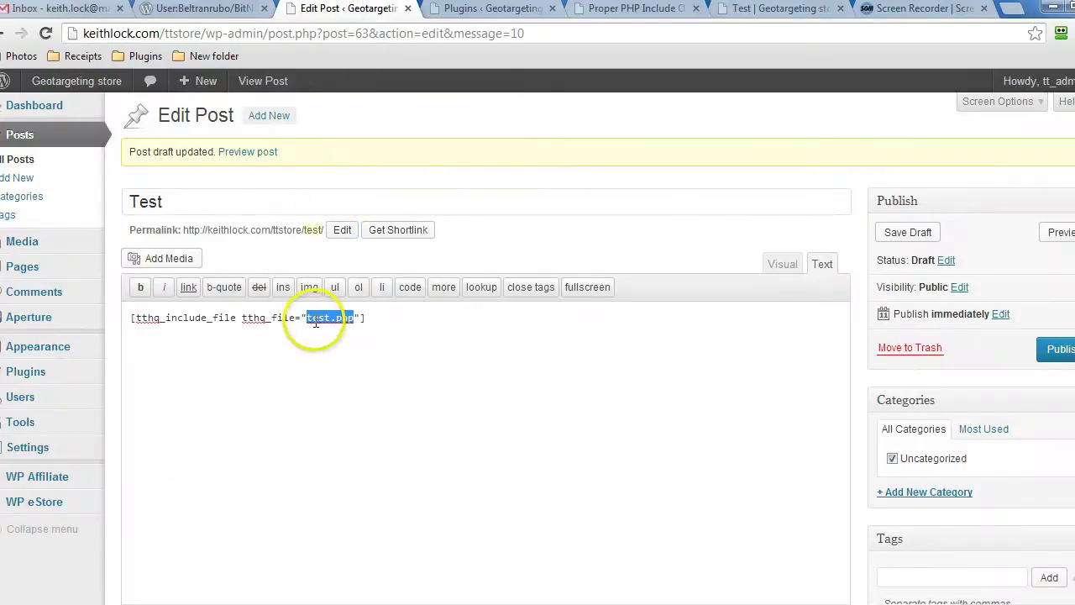
left_click(613, 10)
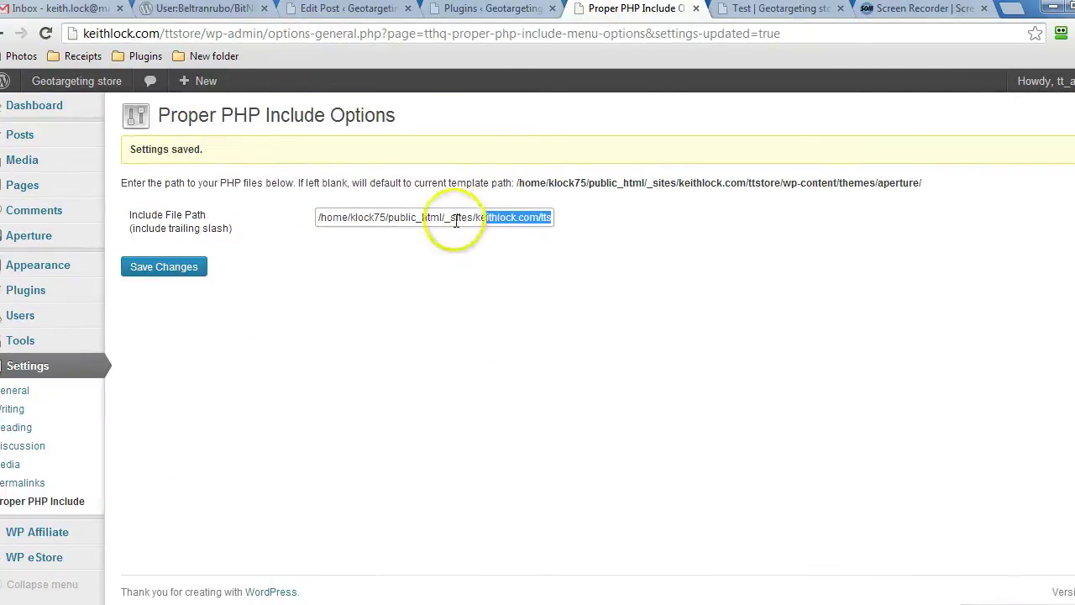
left_click(768, 10)
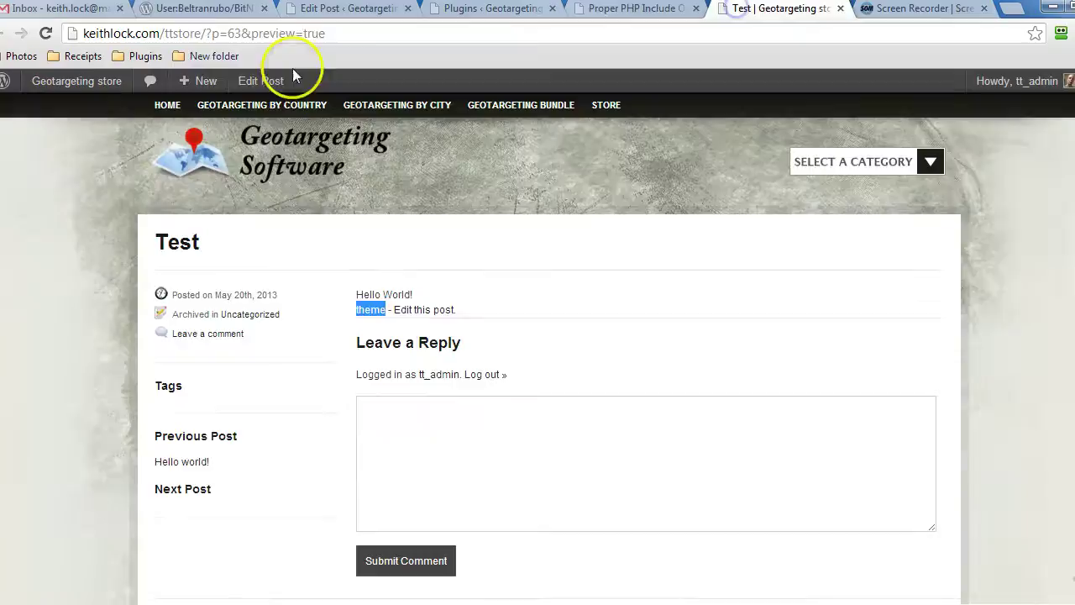
left_click(45, 33)
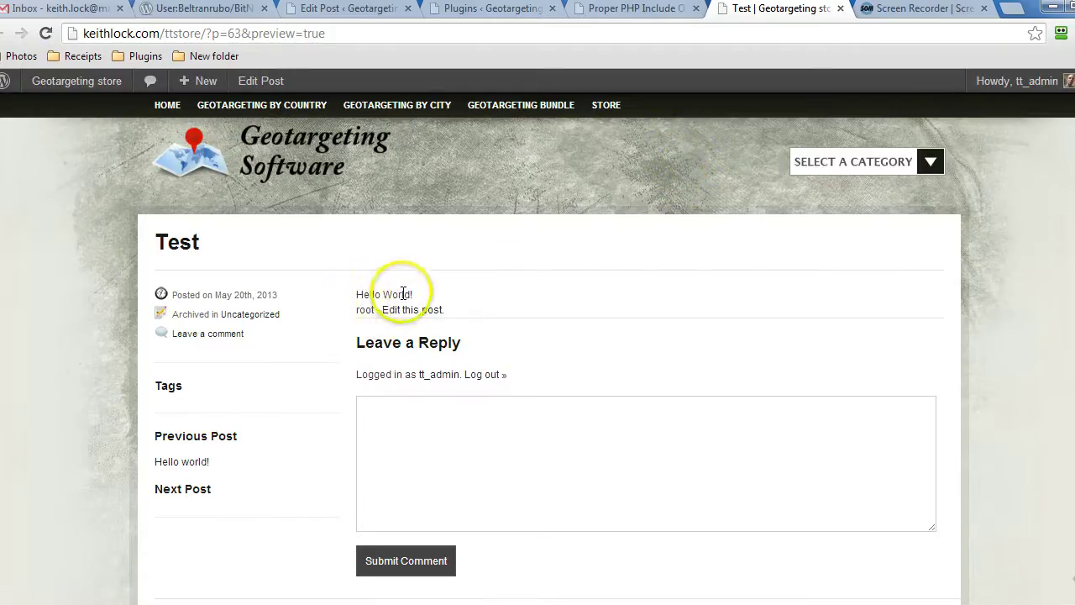
- Compare the included output in the Test post preview with the post's shortcode and the plugin's Include File Path
double_click(366, 309)
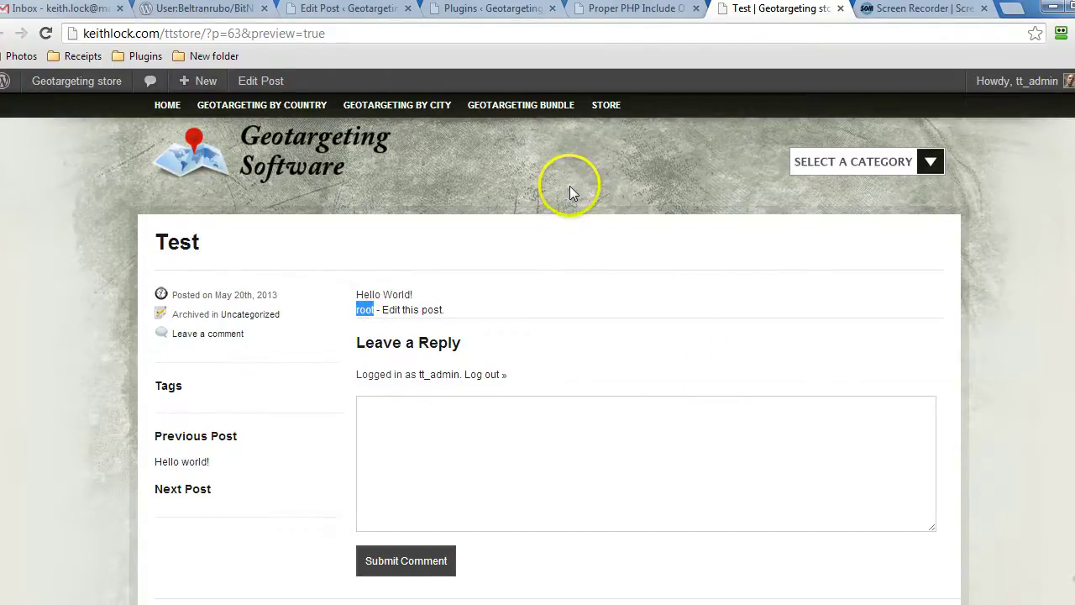
left_click(340, 17)
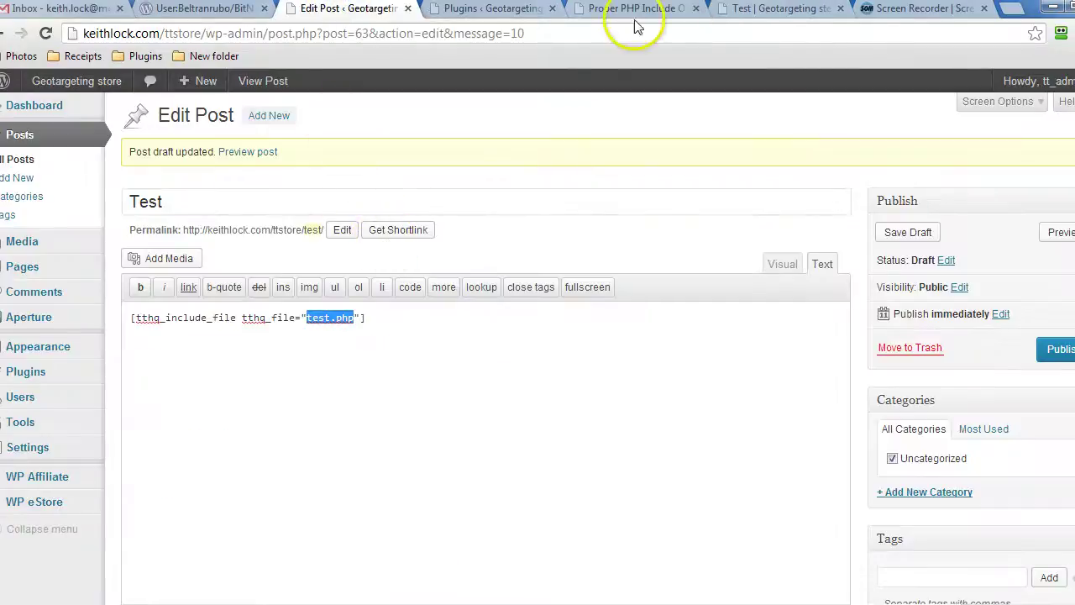
left_click(599, 12)
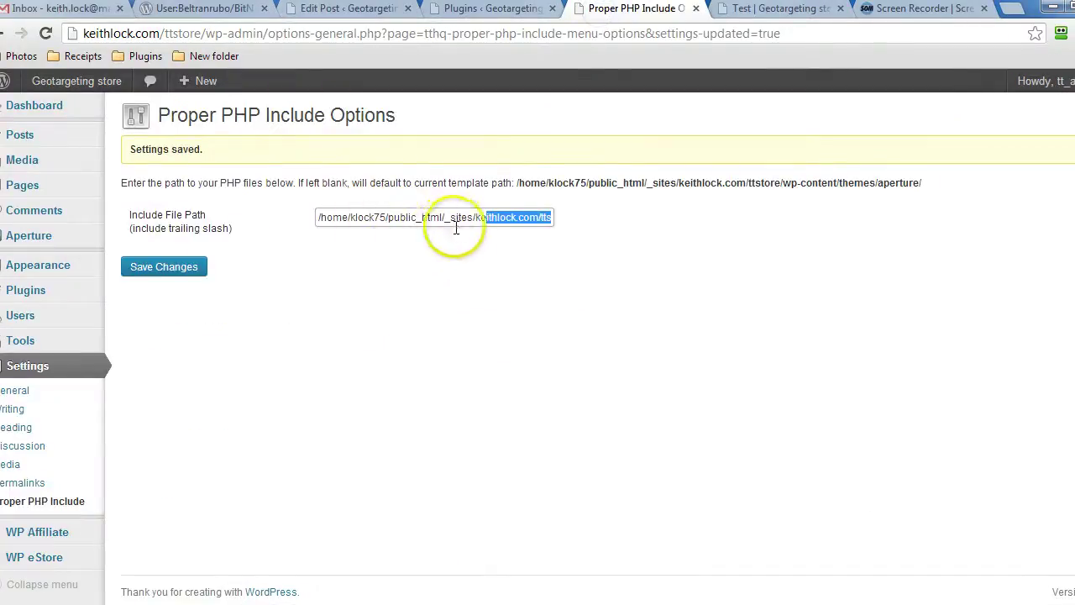
- Add a tthq_path attribute before tthq_file in the Test post's shortcode, giving the full server path ending in ttstore/wp-content/
left_click(345, 12)
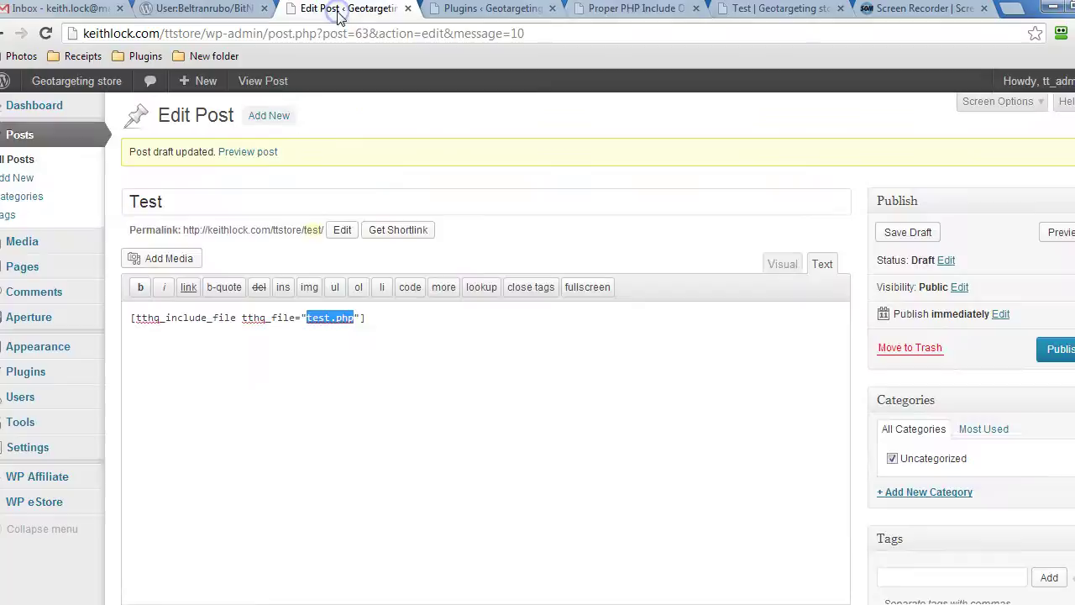
left_click(242, 318)
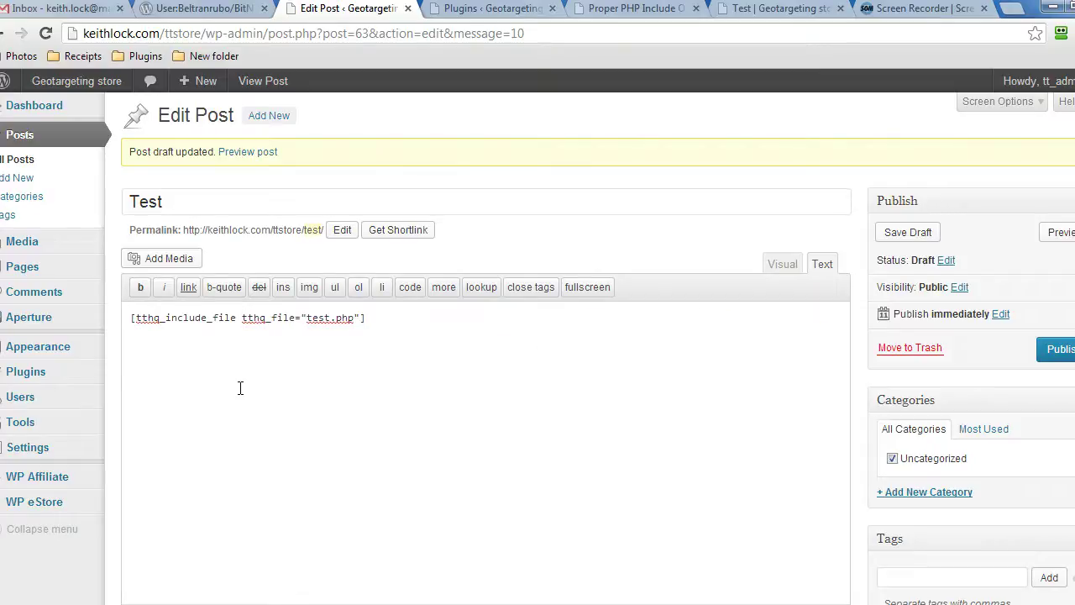
type("tthg_path=\"/home/klock75/public_html/_sites/keithlock.com/ttstore/wp-content/\"")
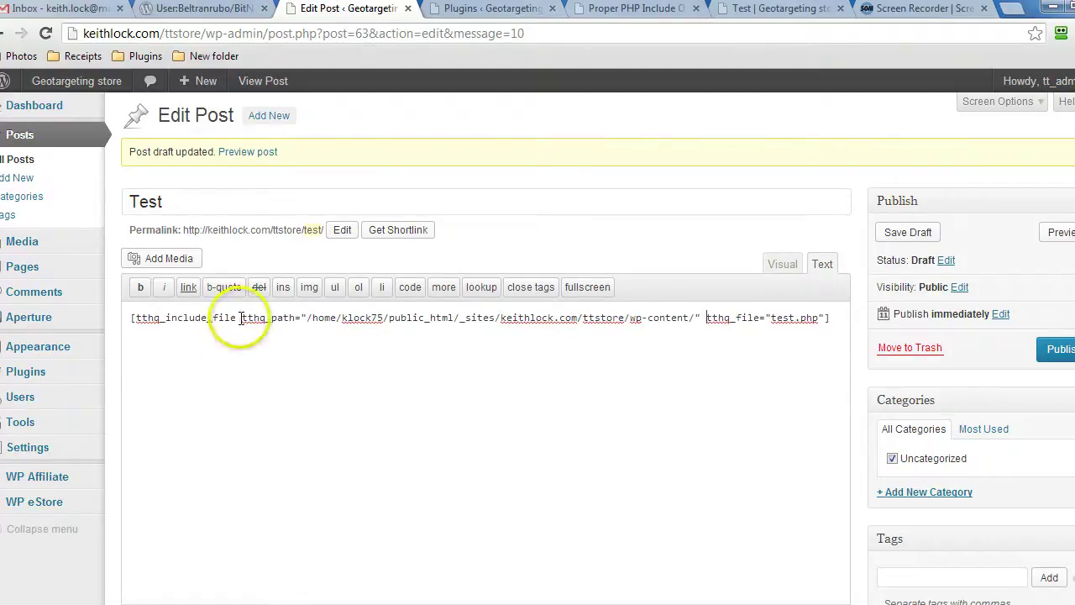
- Examine the shortcode's tthq_path attribute, wp-content folder and test.php file name against the plugin's Include File Path
left_click_drag(242, 318, 299, 318)
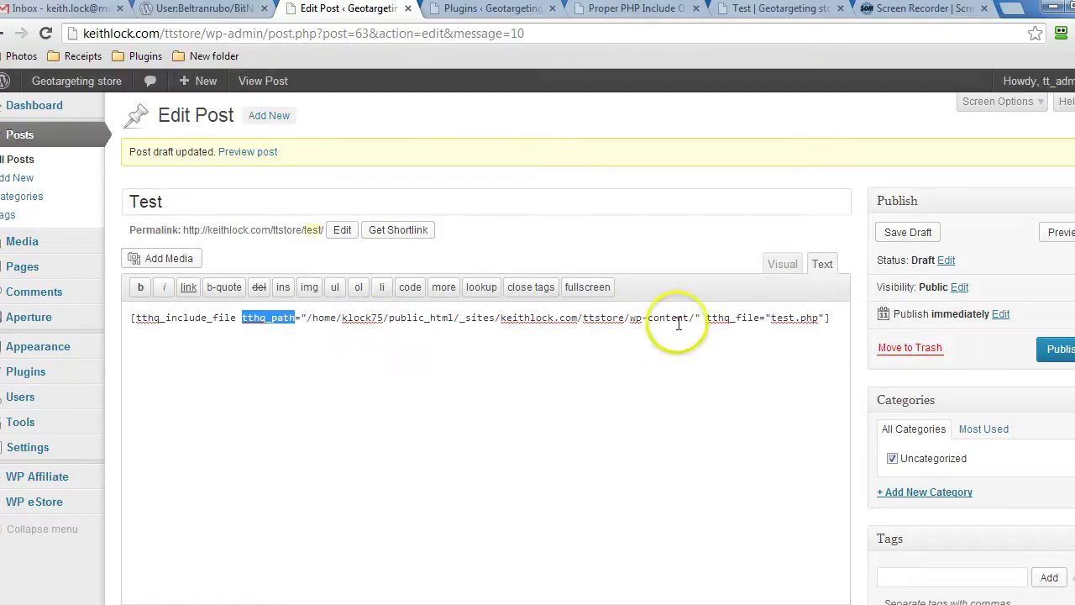
left_click(634, 318)
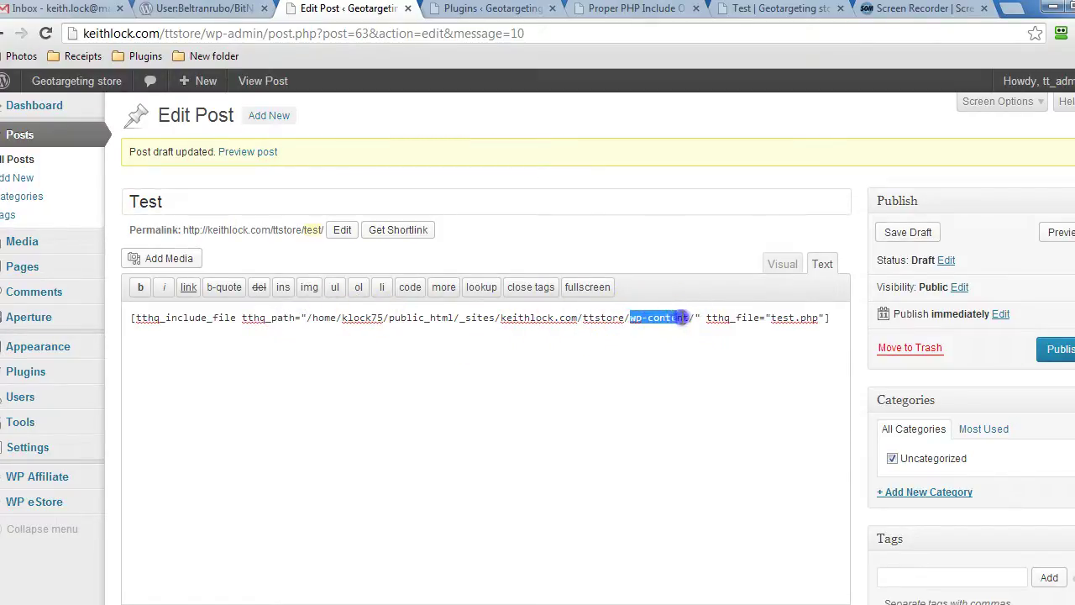
left_click_drag(682, 318, 688, 318)
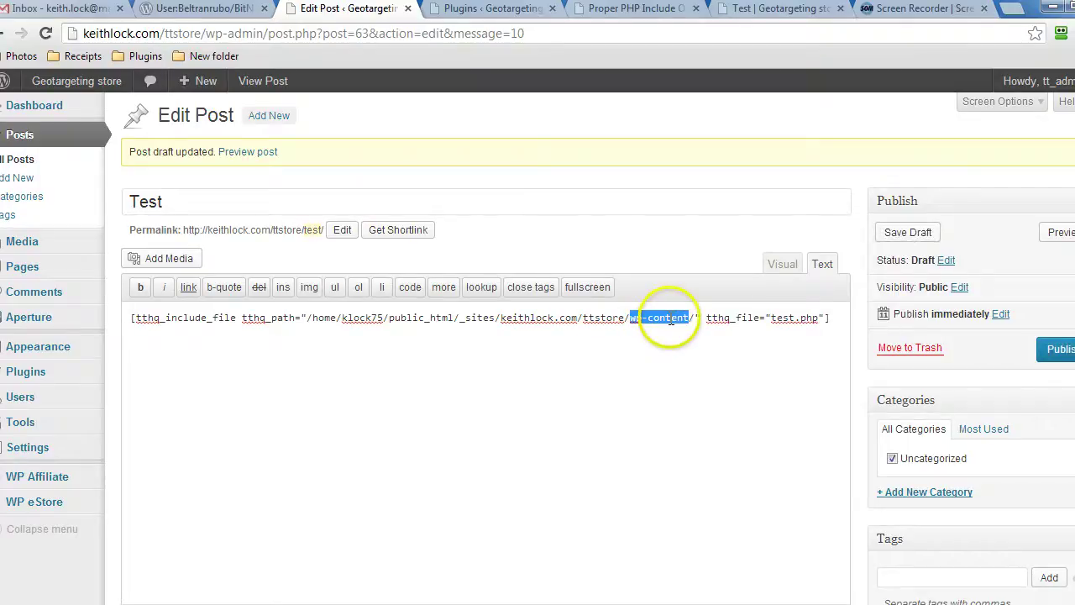
left_click(771, 317)
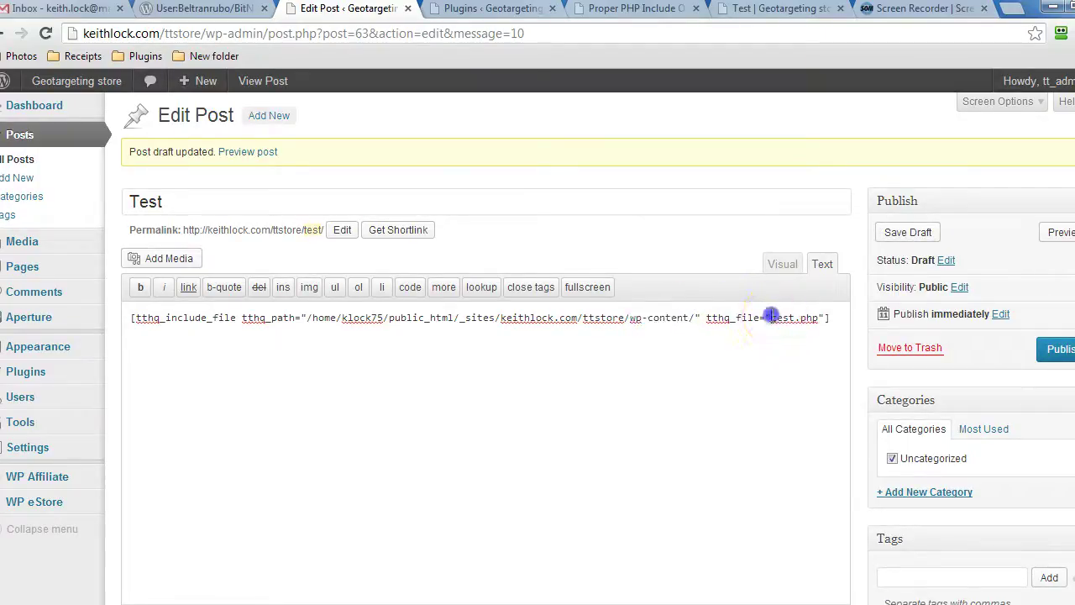
left_click(626, 318)
left_click_drag(669, 317, 671, 317)
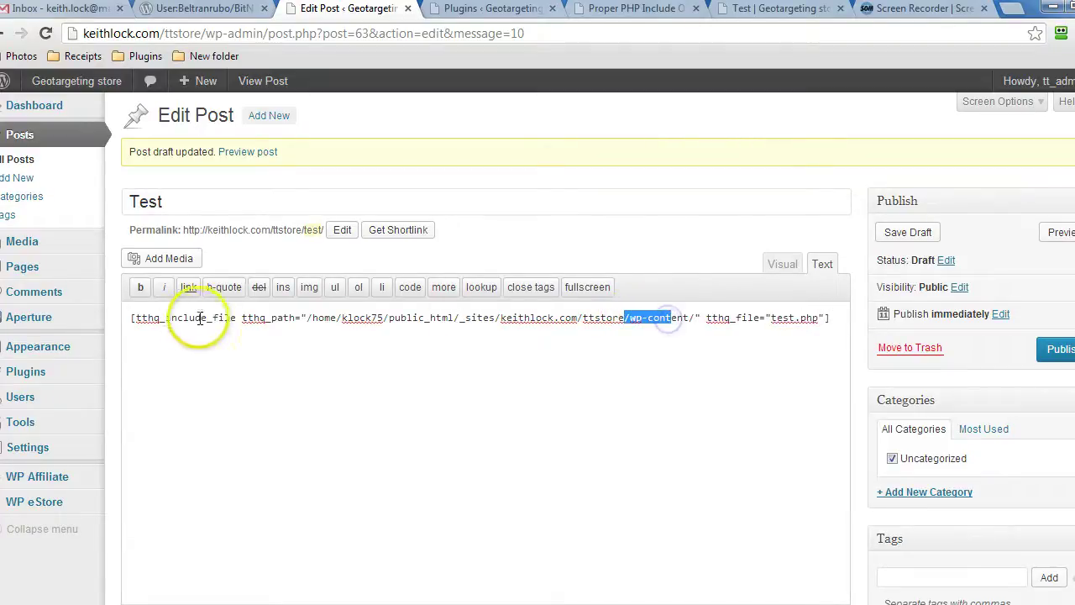
left_click(242, 318)
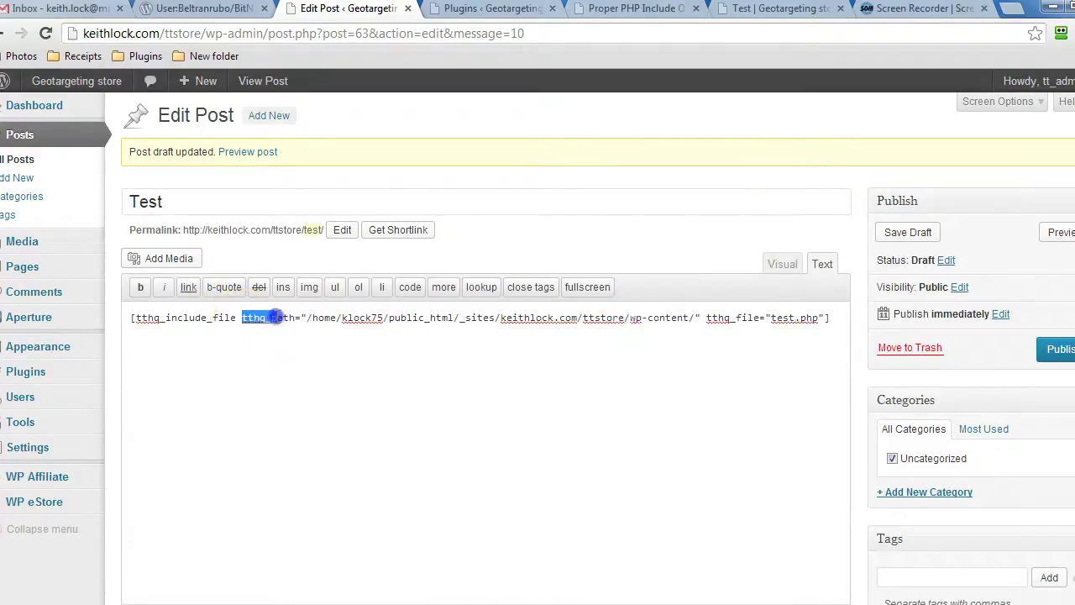
left_click_drag(294, 318, 296, 318)
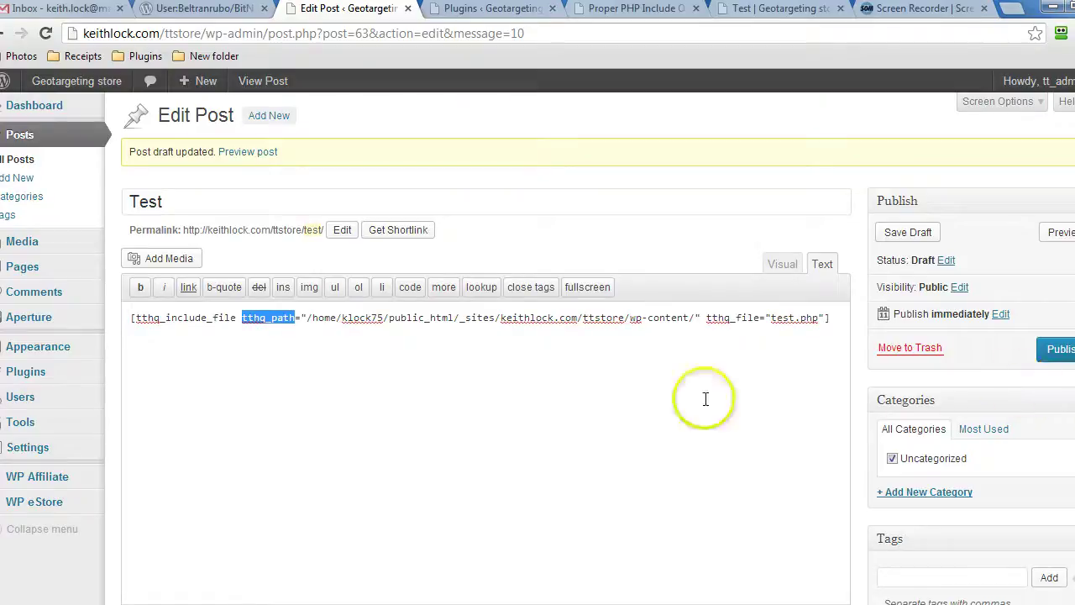
left_click(592, 10)
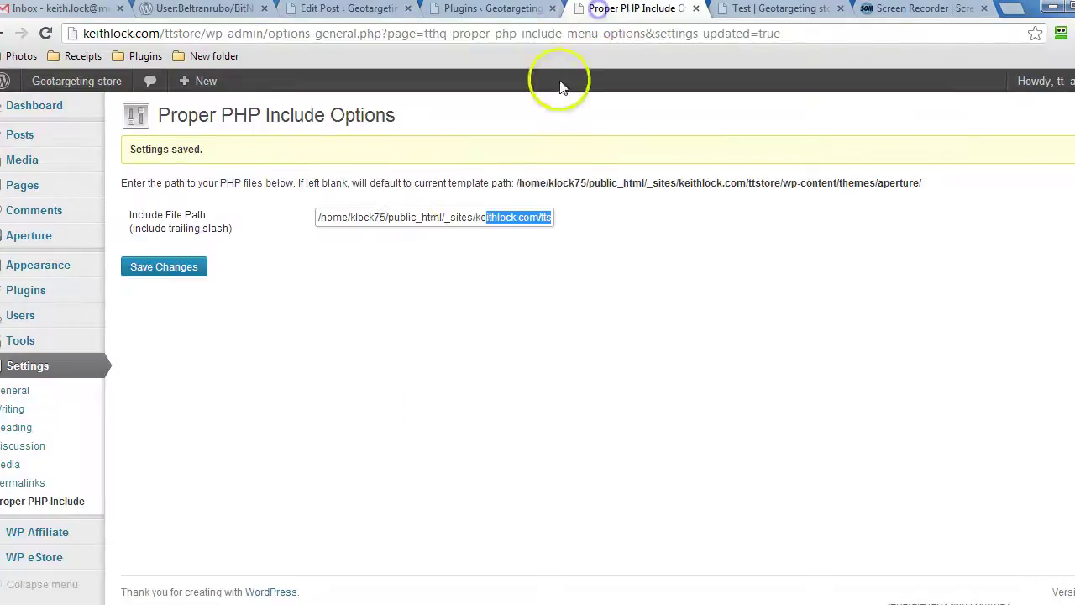
left_click(356, 215)
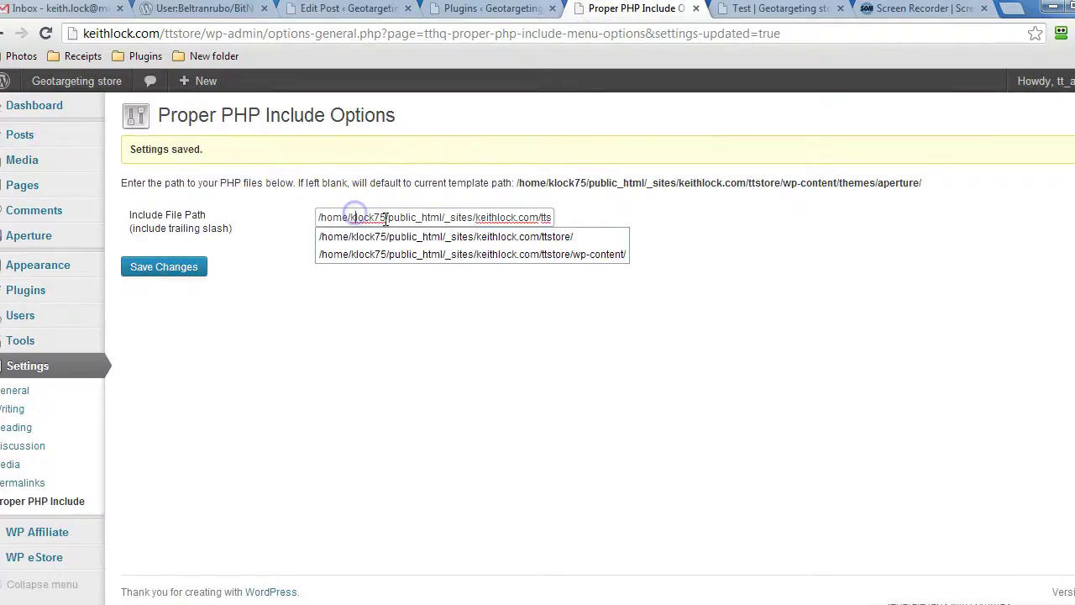
- Save the Test post draft with the tthq_path shortcode and reload its preview to check which folder's test.php is included
left_click(355, 8)
left_click(907, 232)
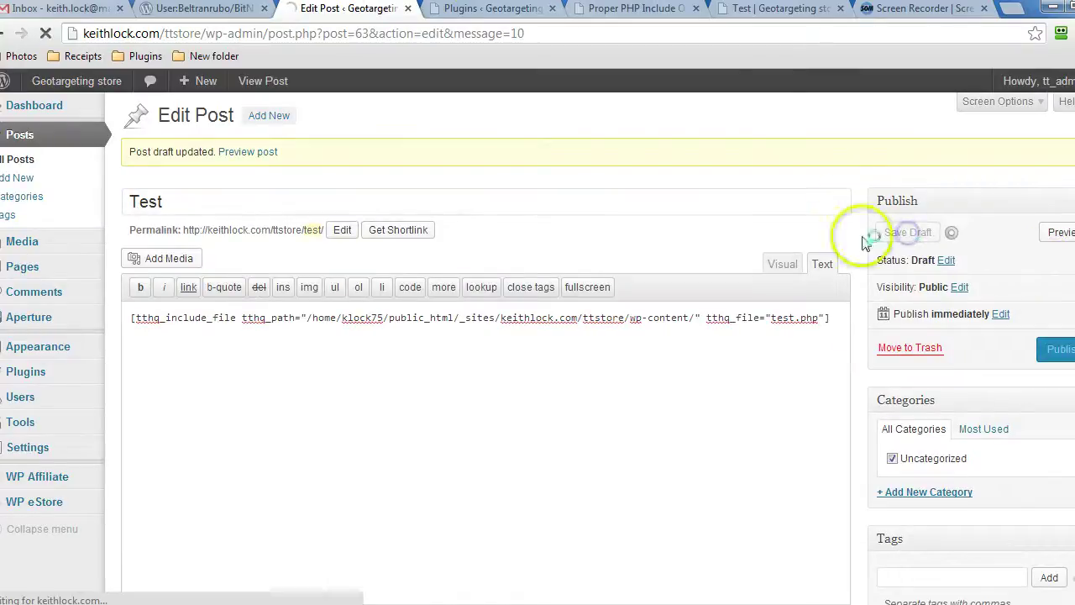
left_click(748, 10)
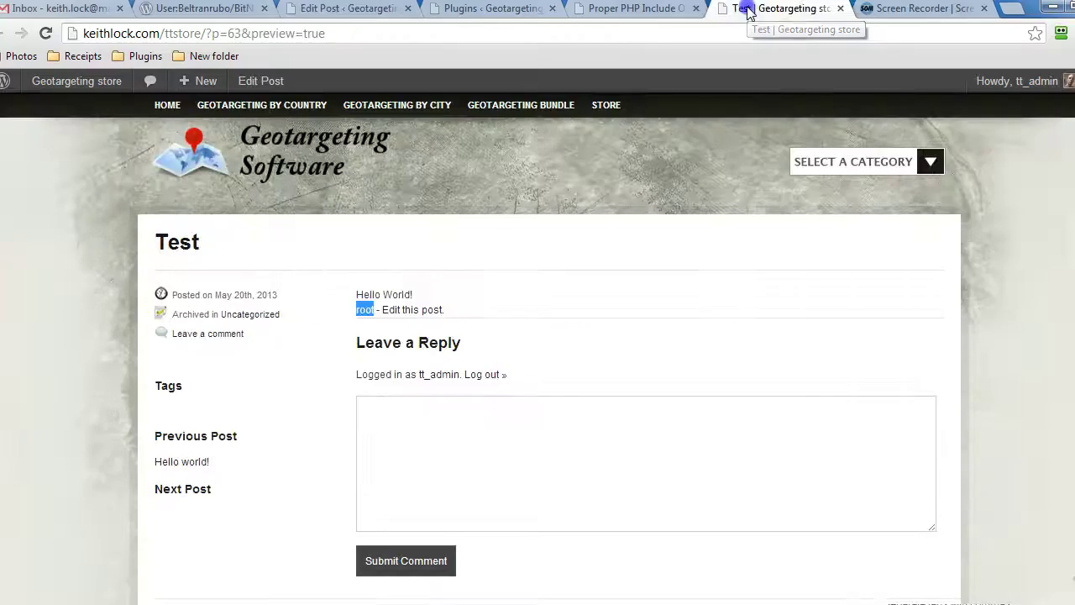
left_click(44, 34)
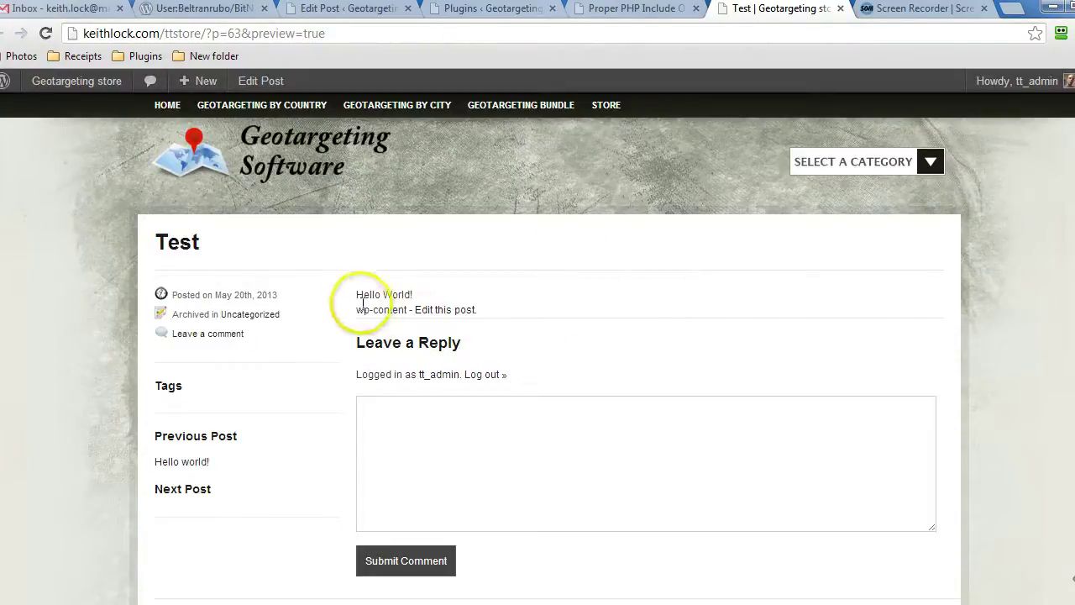
left_click_drag(355, 292, 386, 289)
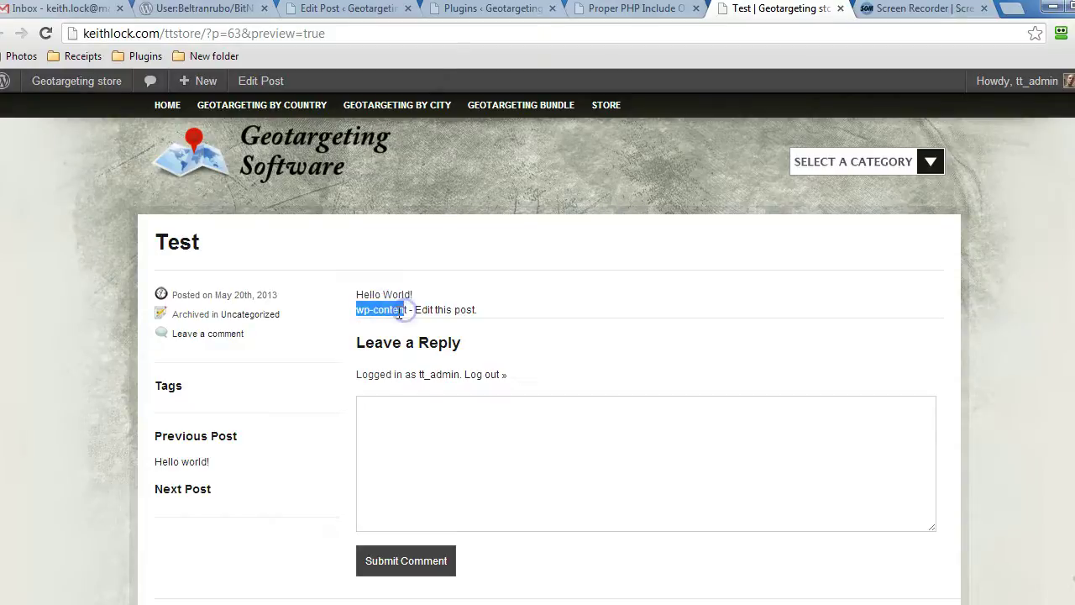
- Review the full tthq_path value and the test.php file name in the post's shortcode
left_click(382, 10)
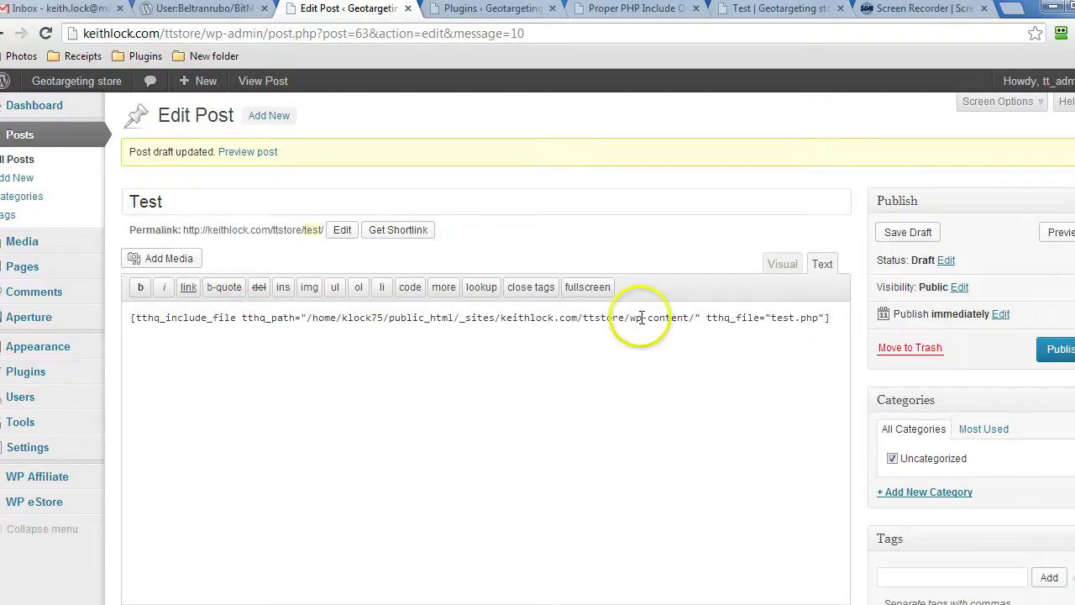
left_click_drag(695, 318, 308, 322)
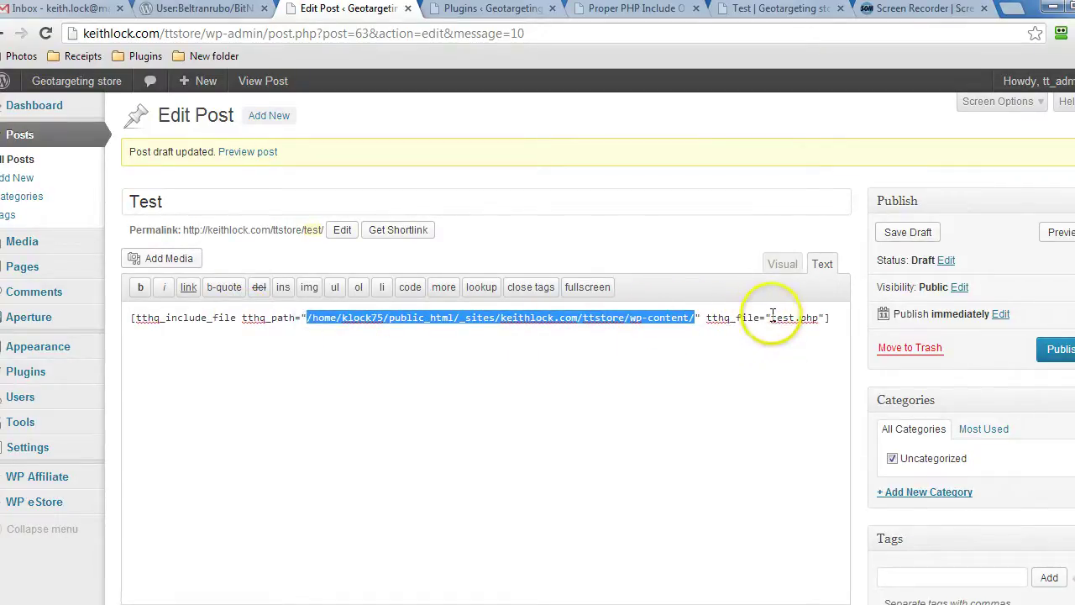
left_click_drag(771, 317, 815, 318)
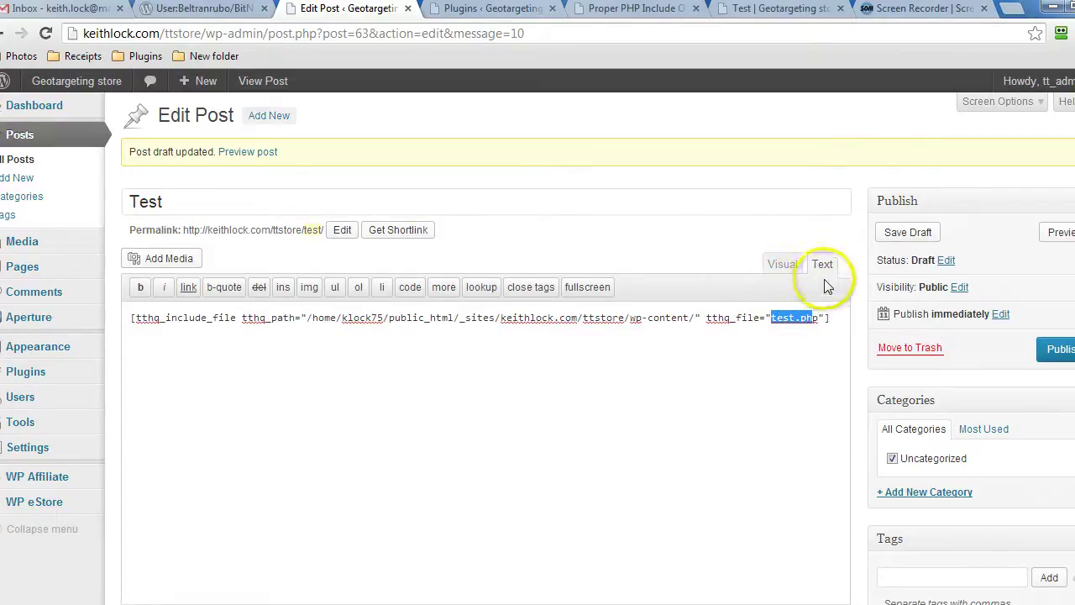
- Cut the whole shortcode from the post's Text editor and paste it into the Visual editor
key("ctrl+a")
key("ctrl+c")
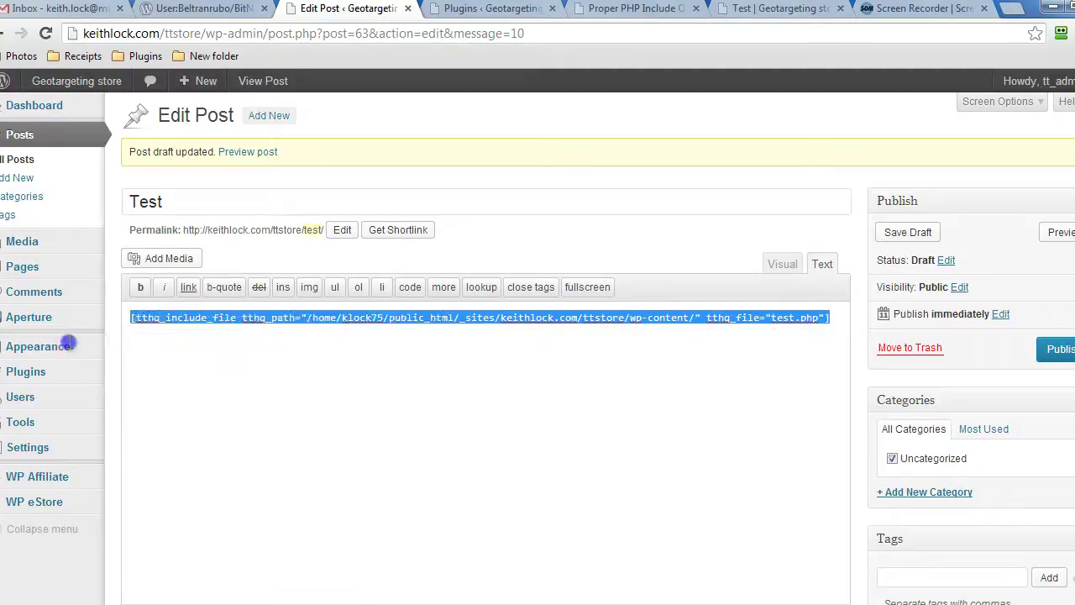
right_click(147, 323)
left_click(172, 331)
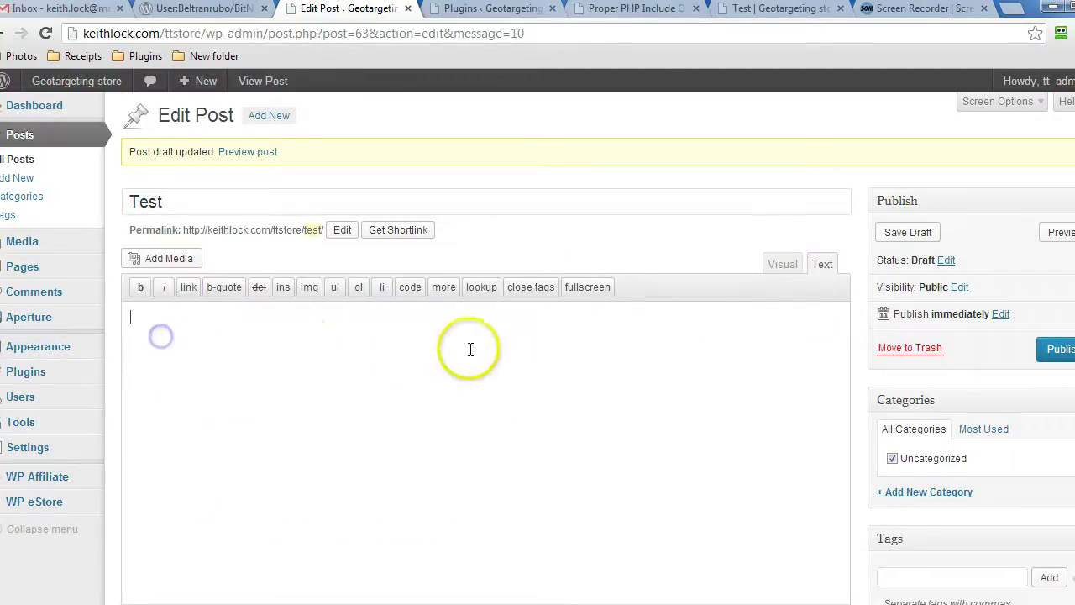
left_click(782, 269)
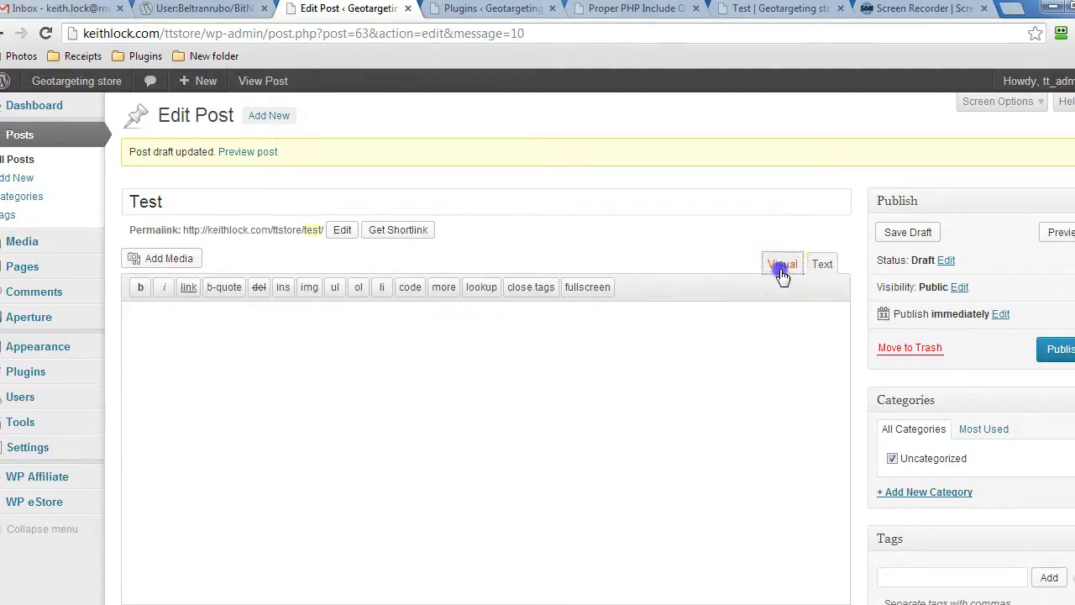
right_click(197, 333)
left_click(228, 153)
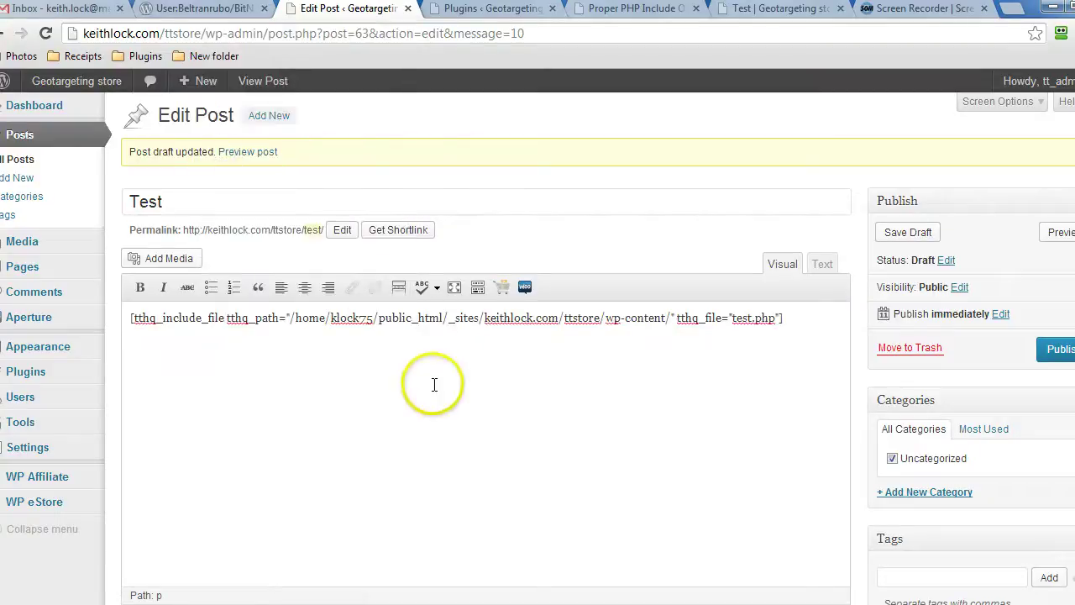
- Save the draft with the shortcode in the Visual editor and reload the Test post preview to check the included output
left_click(895, 232)
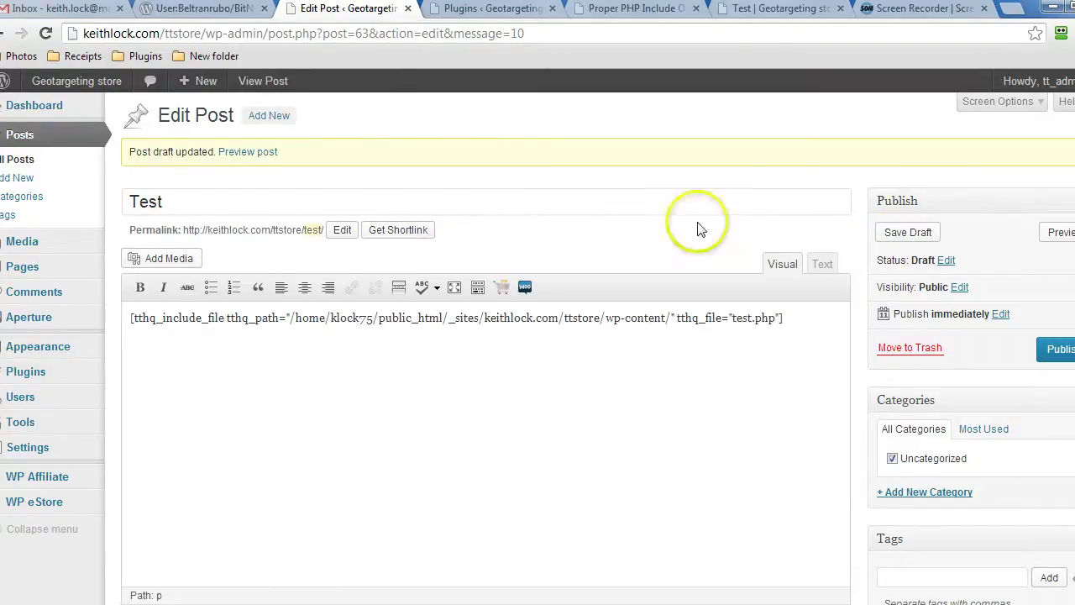
left_click(758, 10)
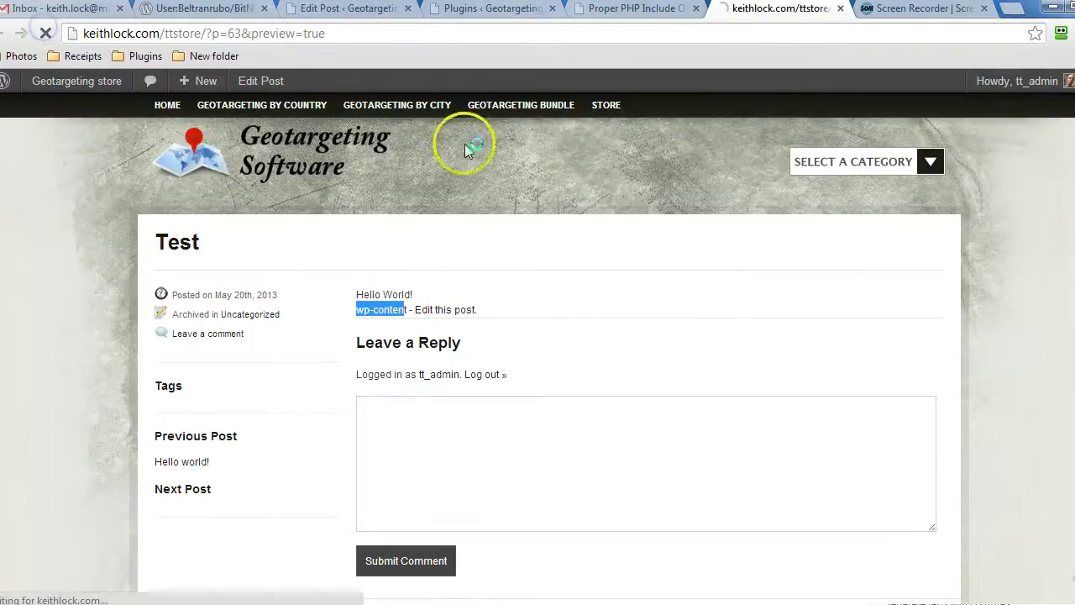
key("F5")
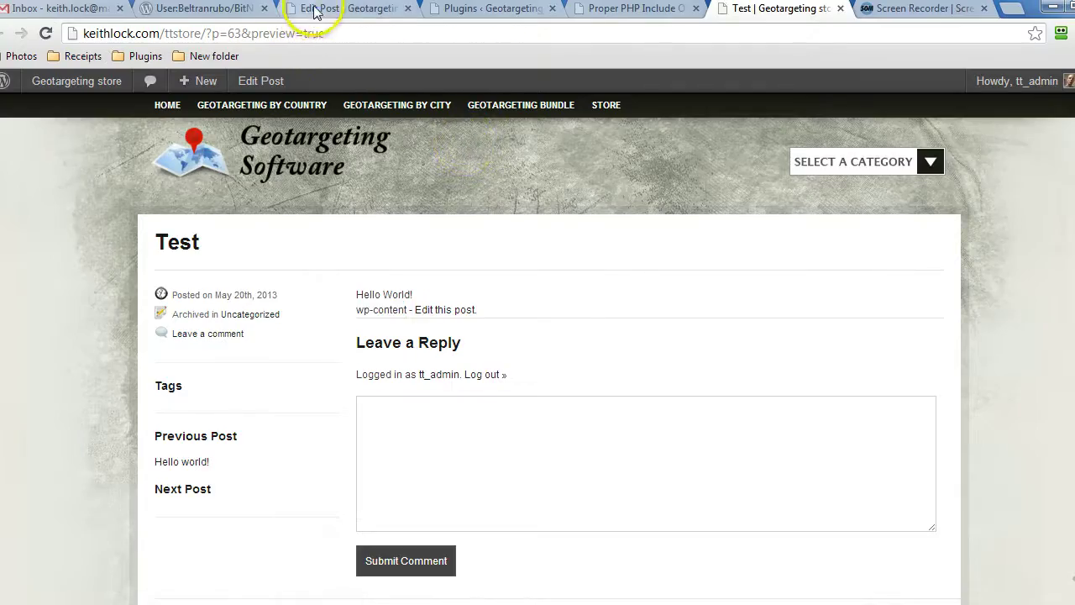
- Recheck the test.php file name in the shortcode in the post's Visual editor
left_click(304, 10)
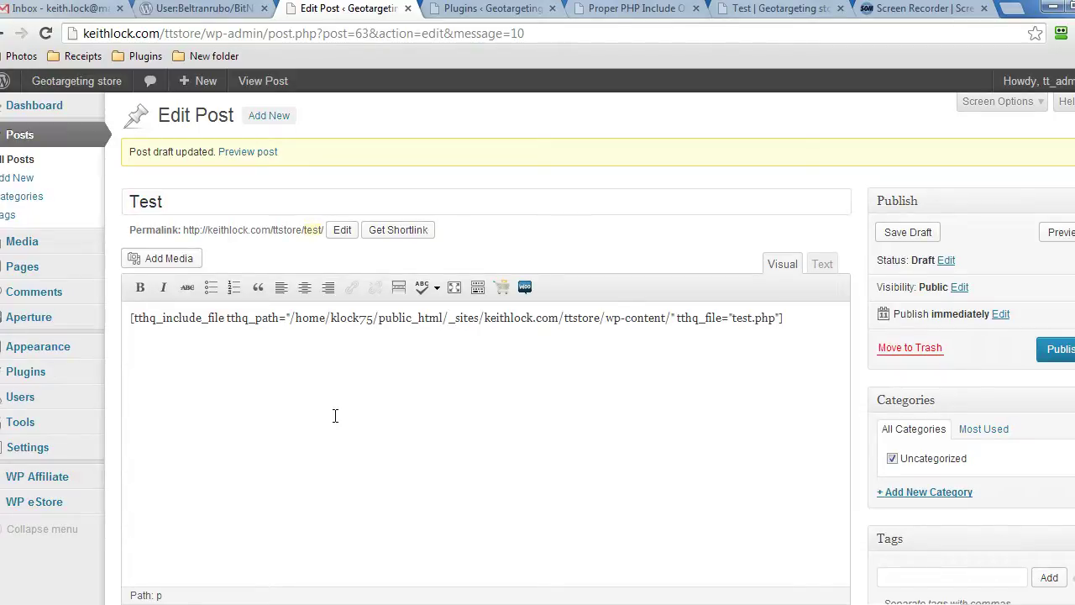
left_click(733, 318)
left_click_drag(777, 316, 779, 317)
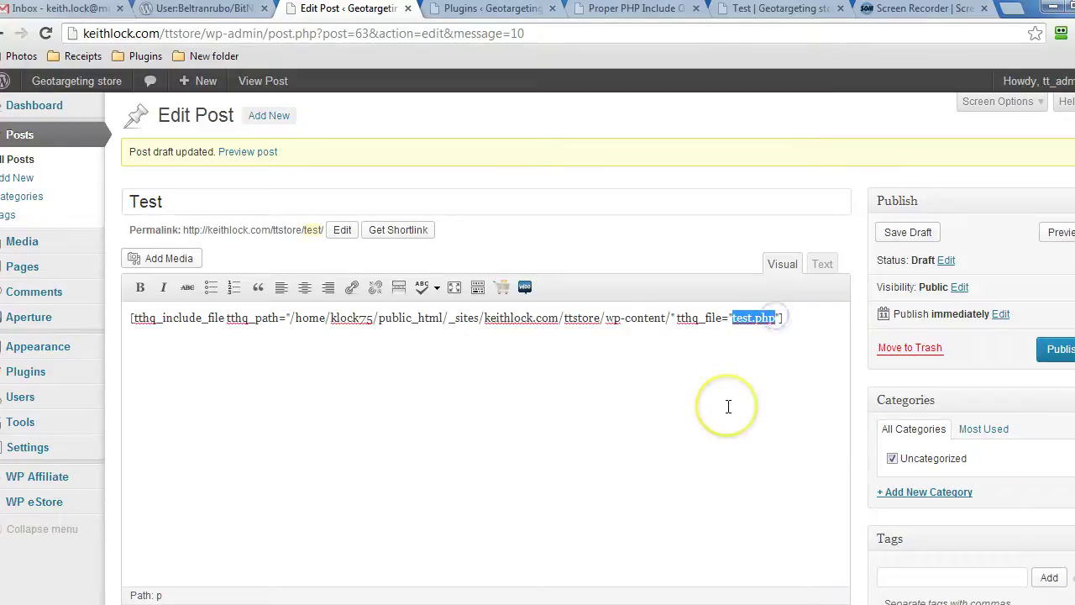